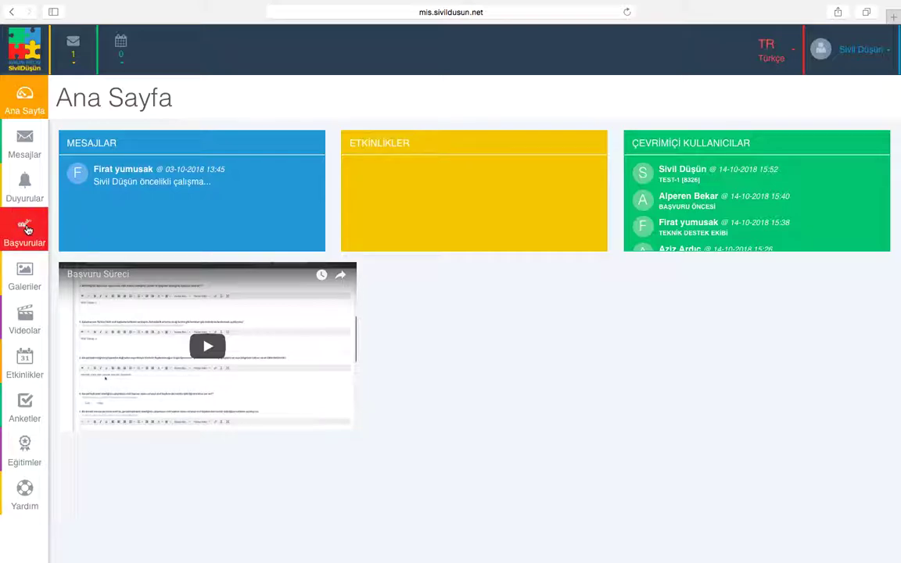
Step: Start a new application under the category Savunuculuk ve Kampanya Desteği
left_click(24, 230)
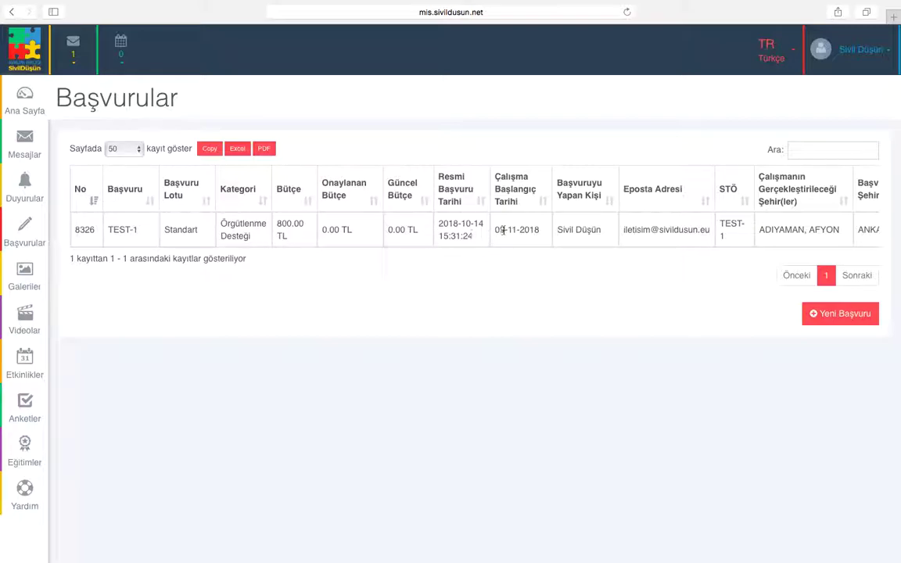
scroll(505, 230, "right", 2)
scroll(507, 230, "right", 10)
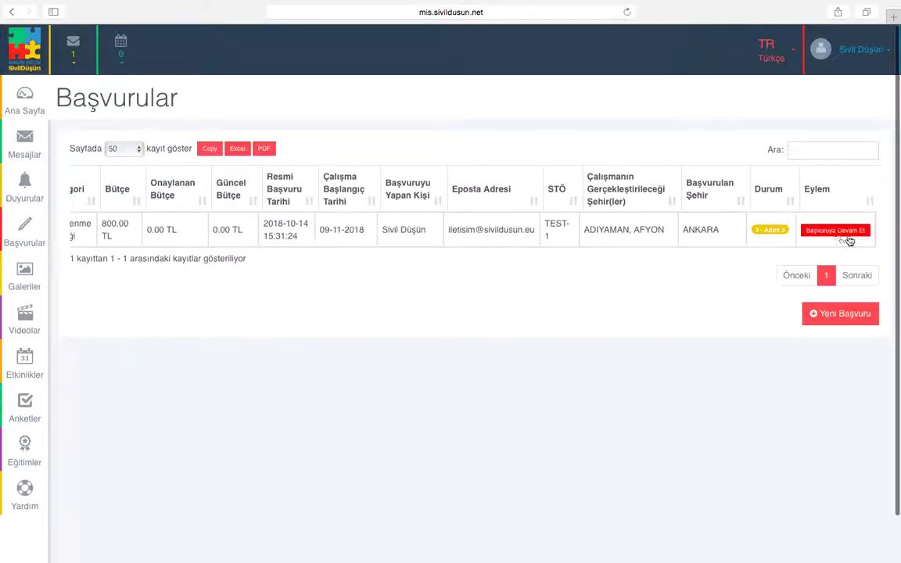
left_click(830, 315)
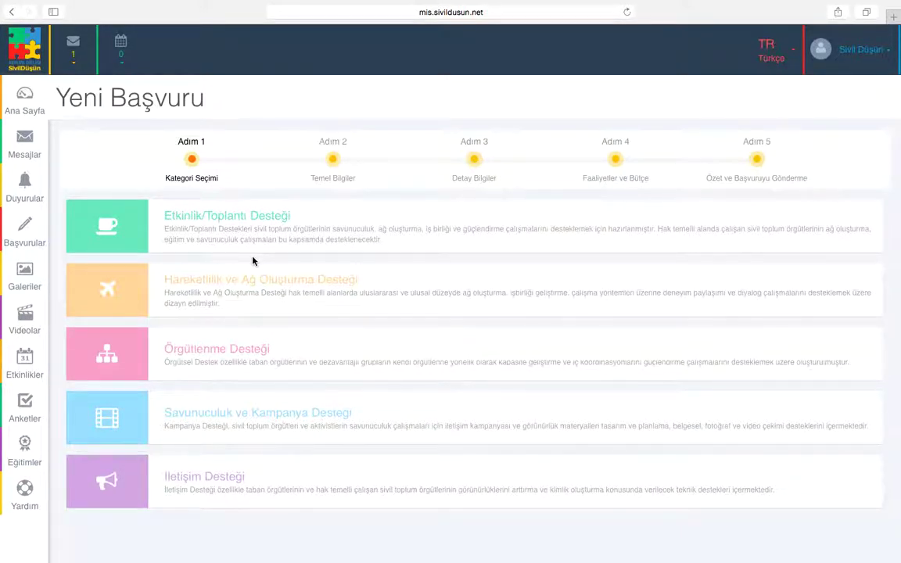
left_click(211, 417)
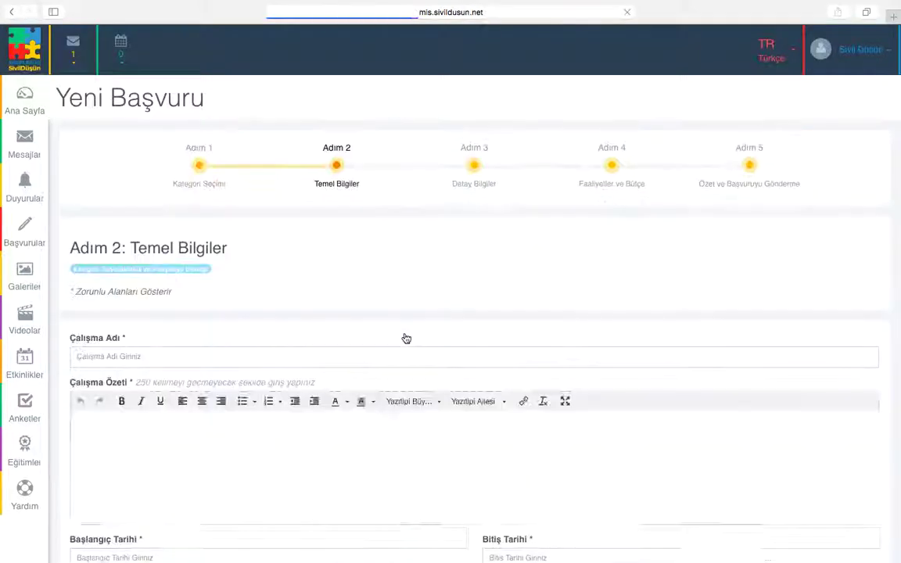
Step: Enter TEST-2 as both the work name (Çalışma Adı) and the work summary (Çalışma Özeti)
scroll(406, 338, "down", 2)
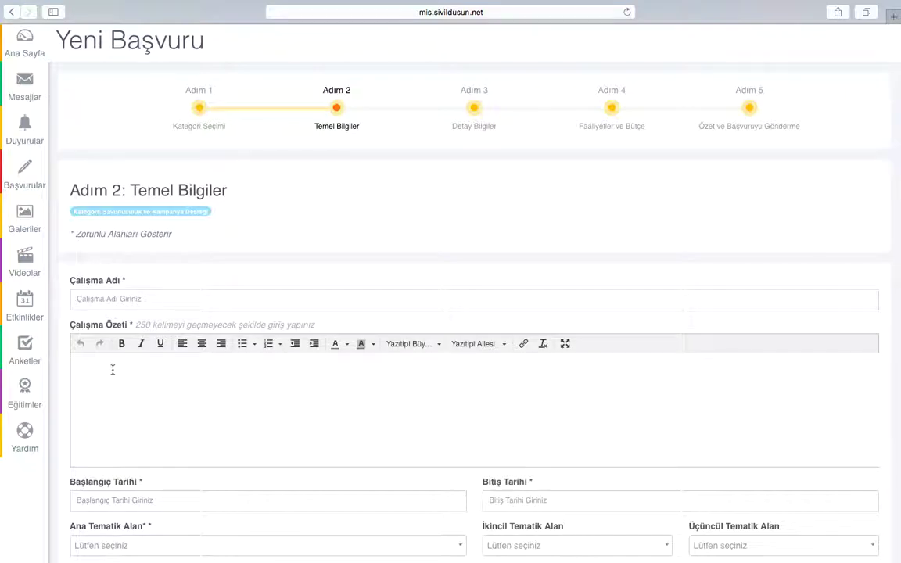
left_click(339, 296)
type("TeST-2")
left_click(381, 393)
type("T")
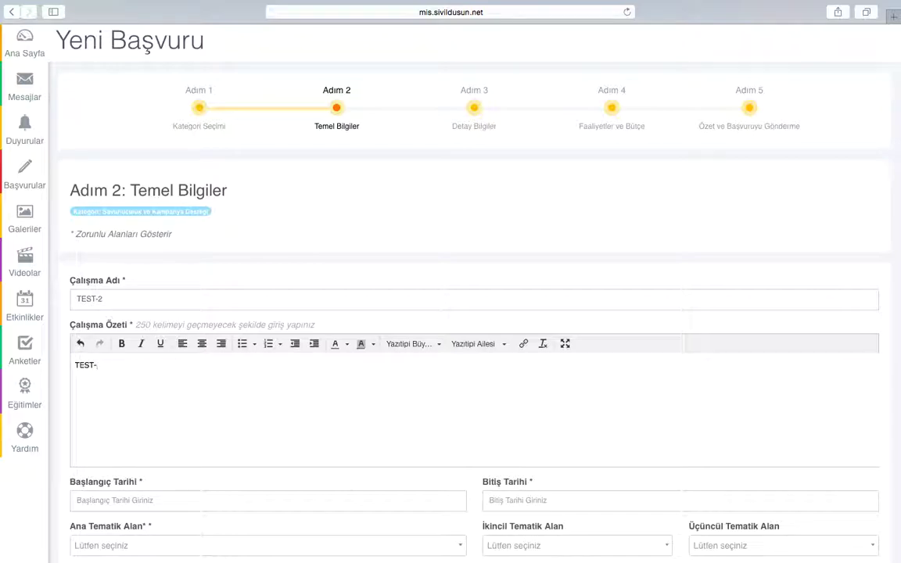
Step: Set the work's start date to 27-10-2018 and its end date to 30-11-2018
scroll(396, 468, "down", 3)
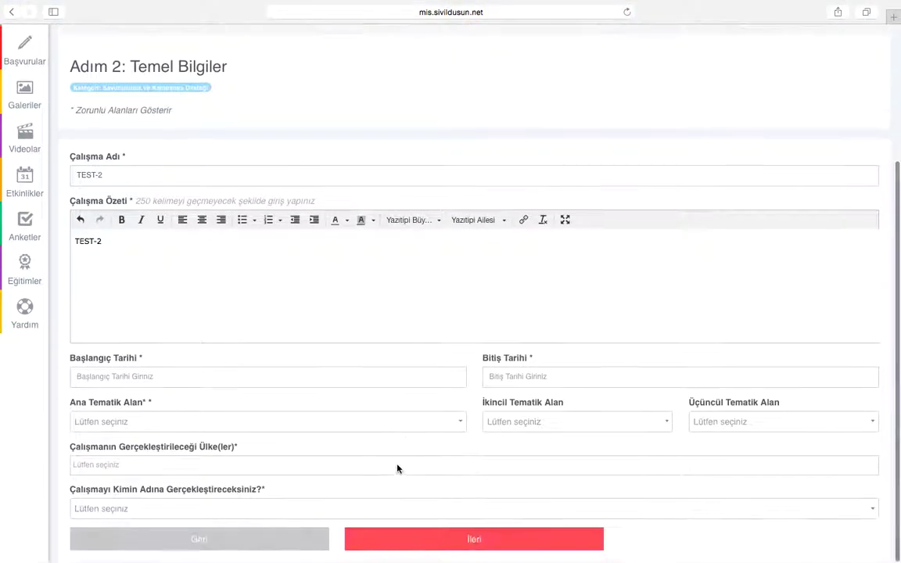
left_click(203, 377)
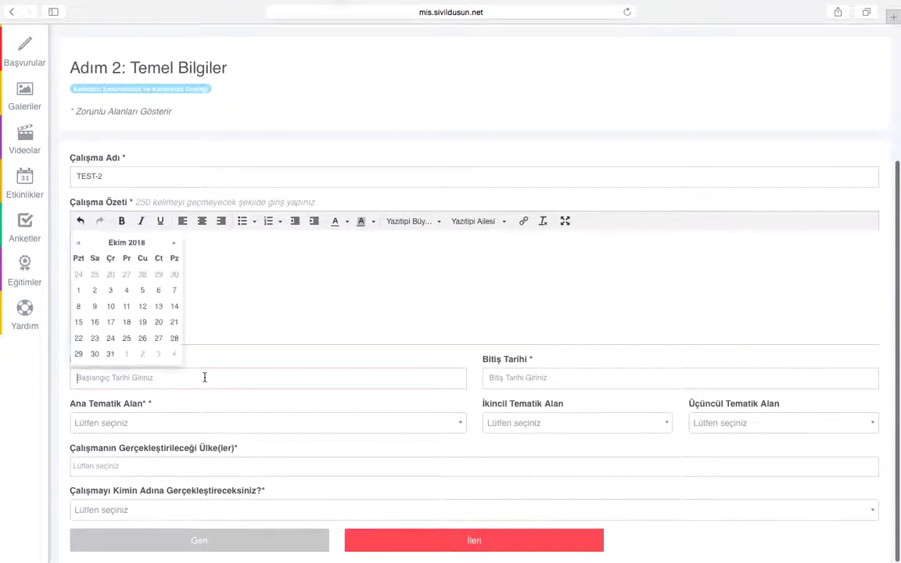
left_click(159, 339)
left_click(499, 377)
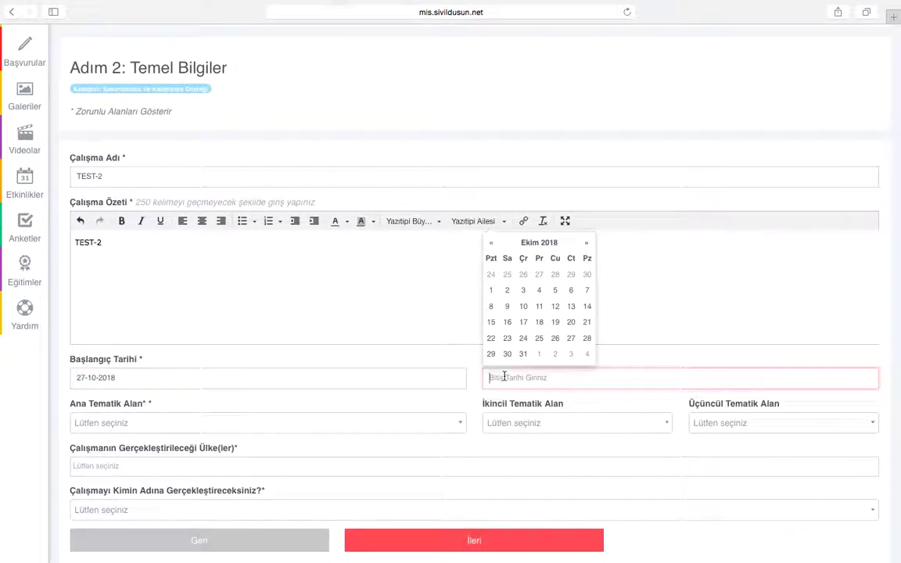
left_click(590, 243)
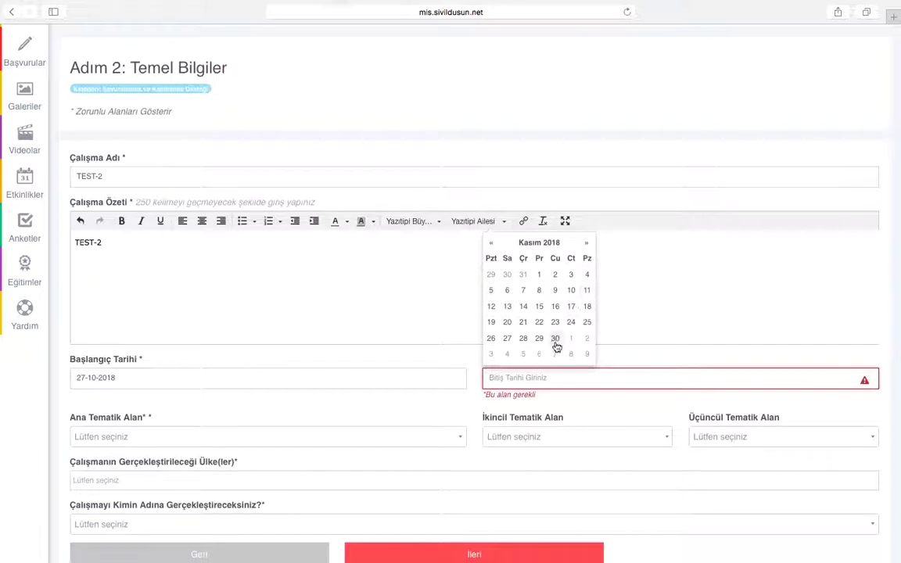
left_click(556, 341)
left_click(415, 403)
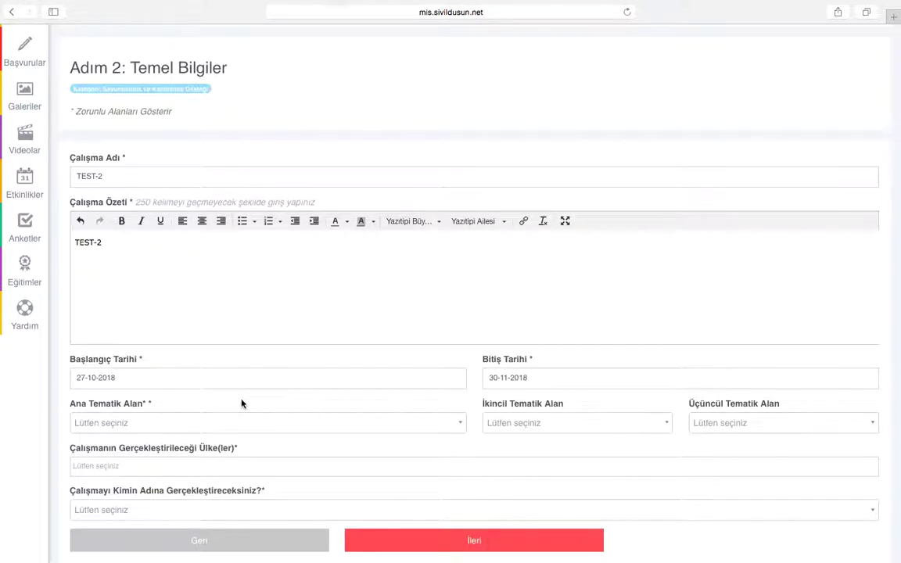
Step: Set the main thematic area to Çalışma Hakları, the second to Çevre ve Ekolojik Haklar and the third to Hayvan Hakları
left_click(218, 425)
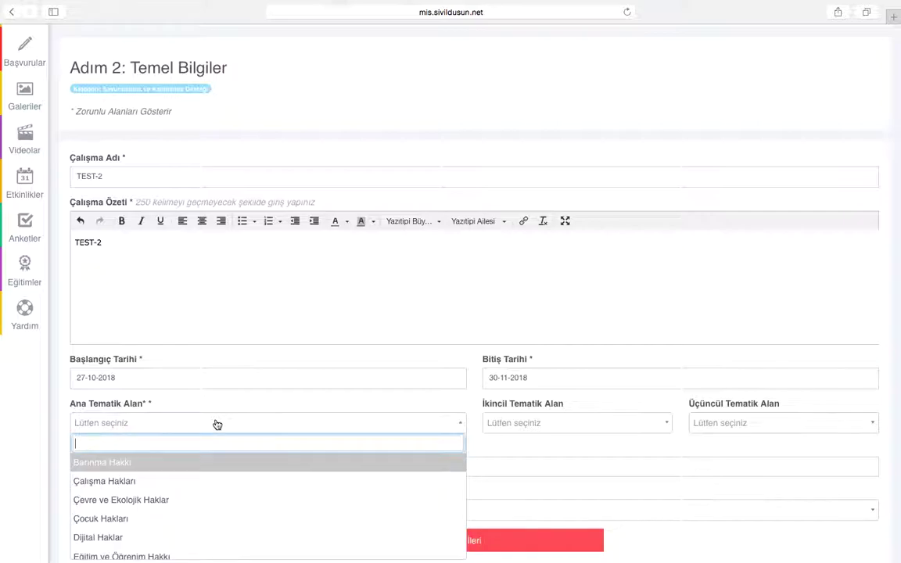
scroll(39, 454, "down", 1)
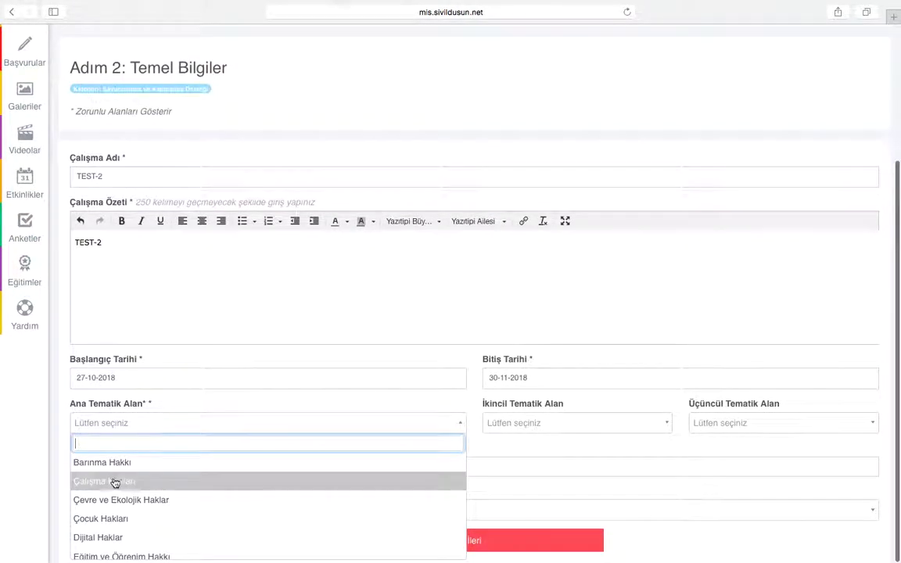
left_click(114, 482)
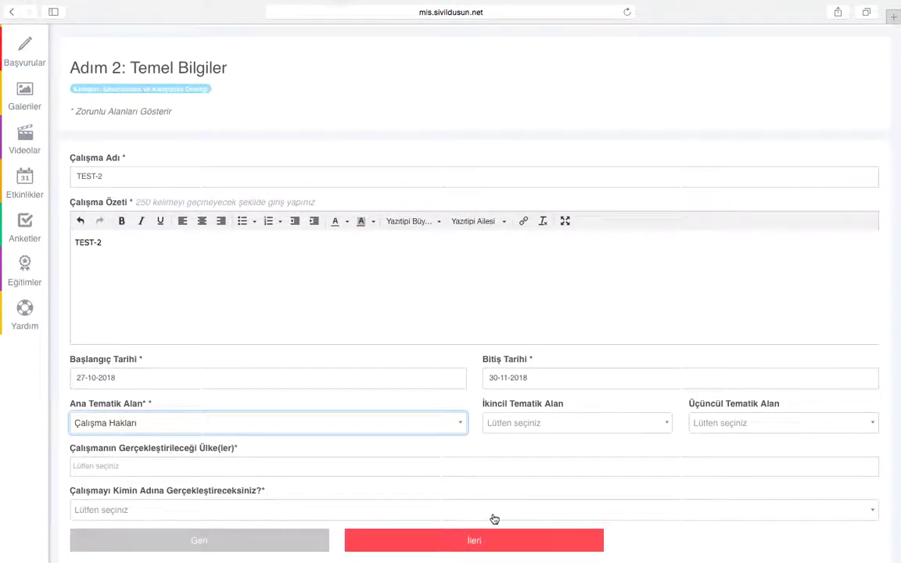
left_click(526, 423)
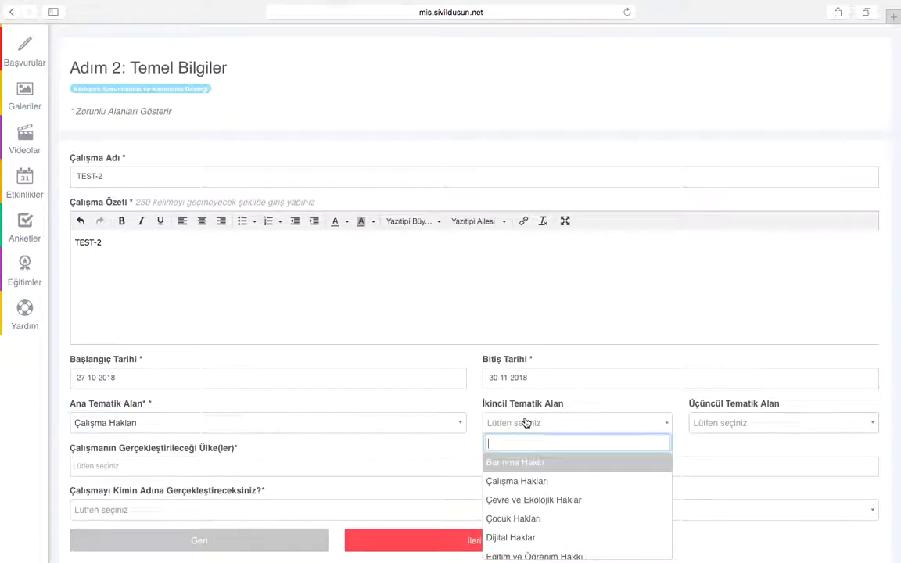
left_click(521, 501)
left_click(712, 423)
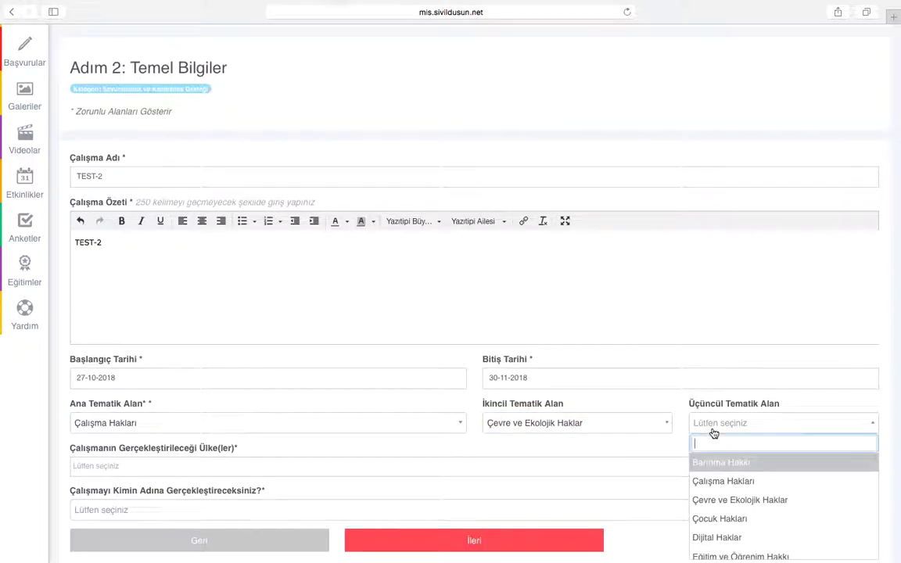
scroll(749, 517, "down", 3)
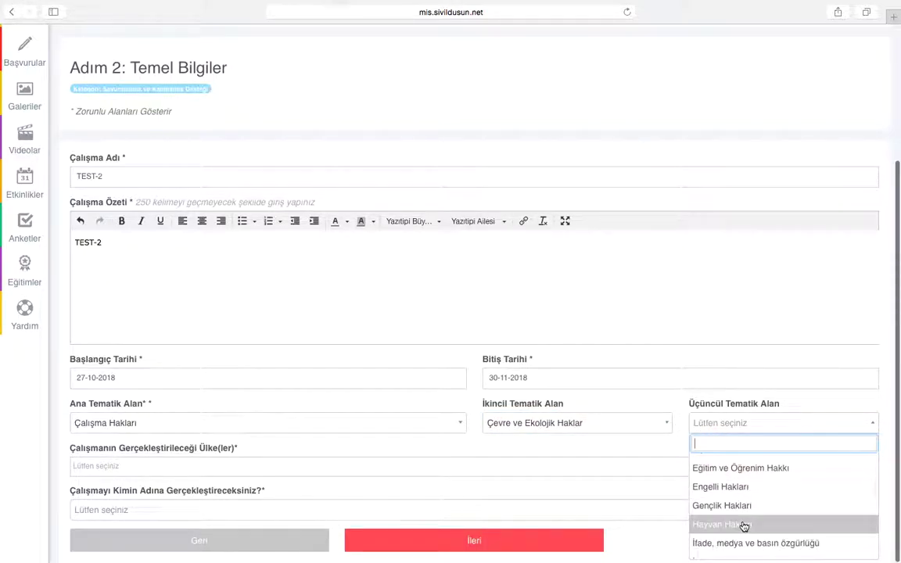
left_click(744, 525)
Step: Choose Türkiye as the country where the work takes place
left_click(42, 472)
scroll(42, 472, "down", 1)
left_click(142, 462)
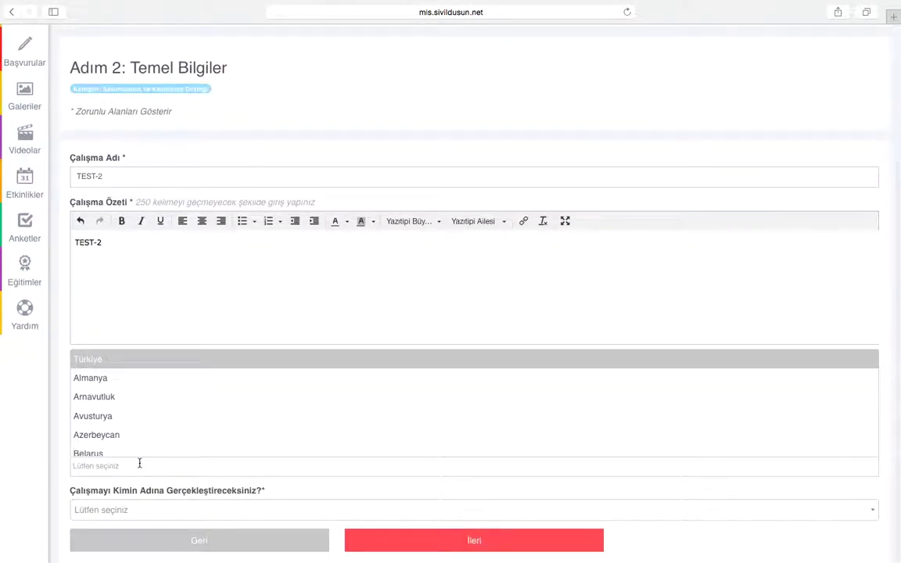
left_click(97, 362)
Step: Add ADANA, AYDIN and BİTLİS as the cities where the work takes place
scroll(51, 514, "down", 1)
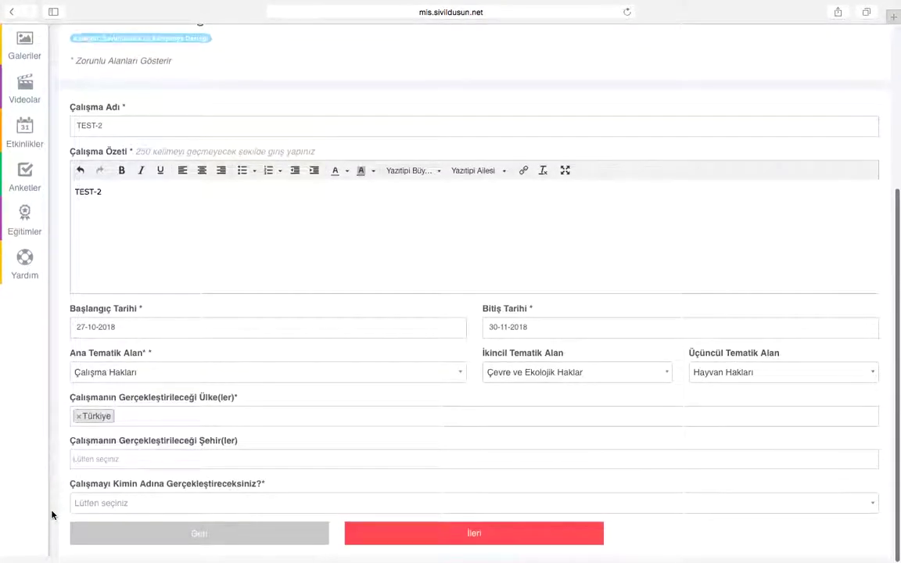
left_click(171, 467)
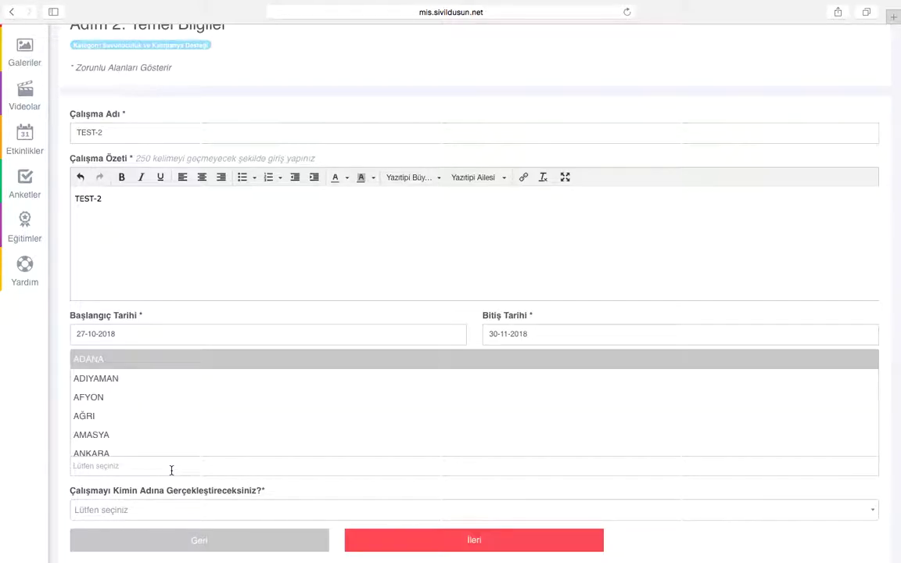
left_click(104, 362)
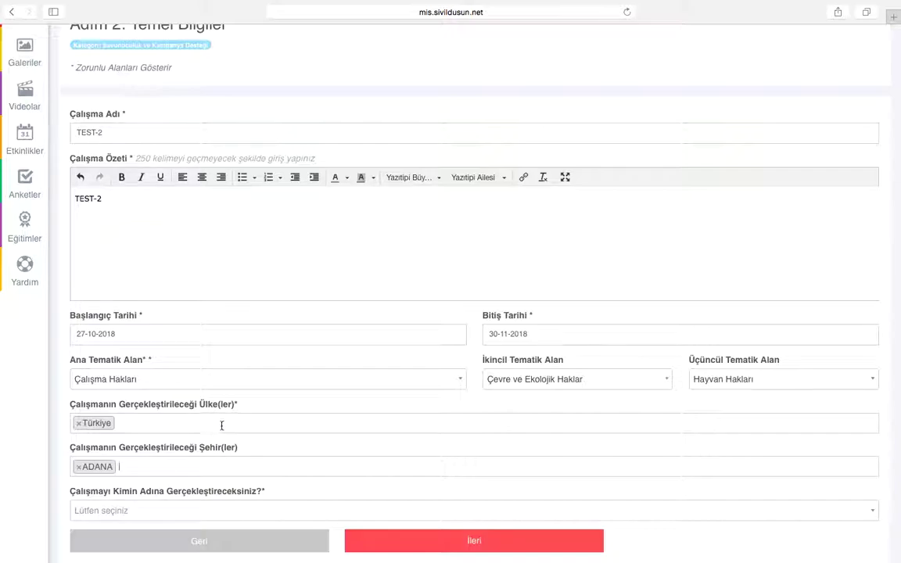
left_click(148, 469)
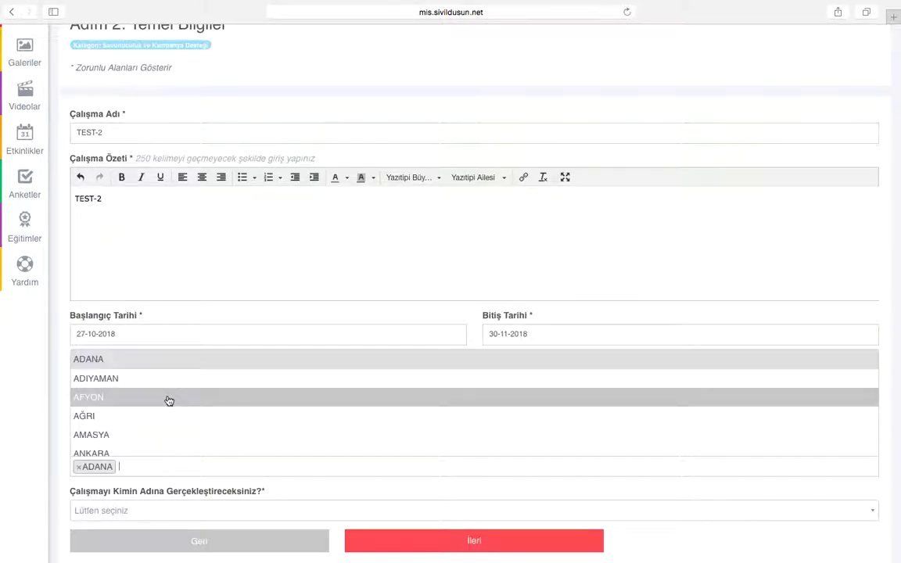
scroll(169, 400, "down", 3)
left_click(116, 401)
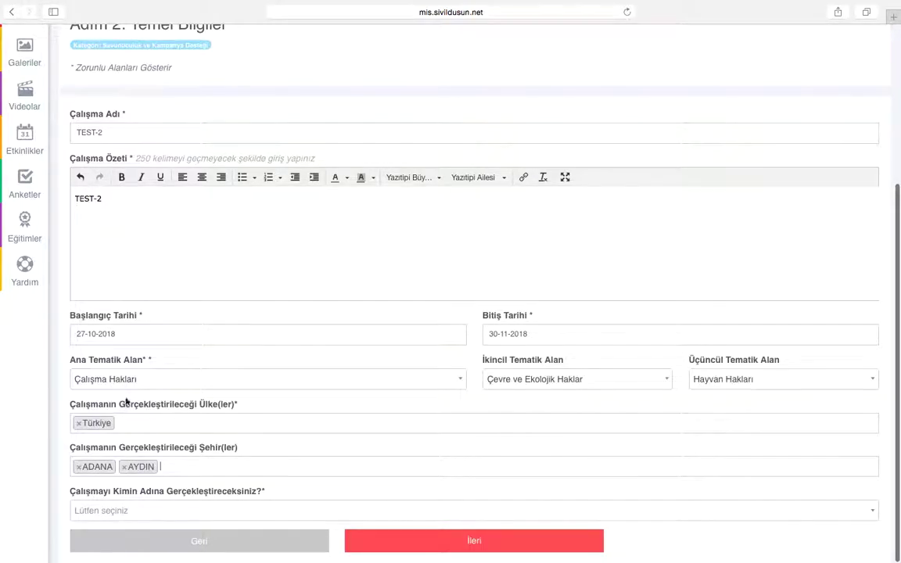
left_click(217, 467)
scroll(217, 442, "down", 5)
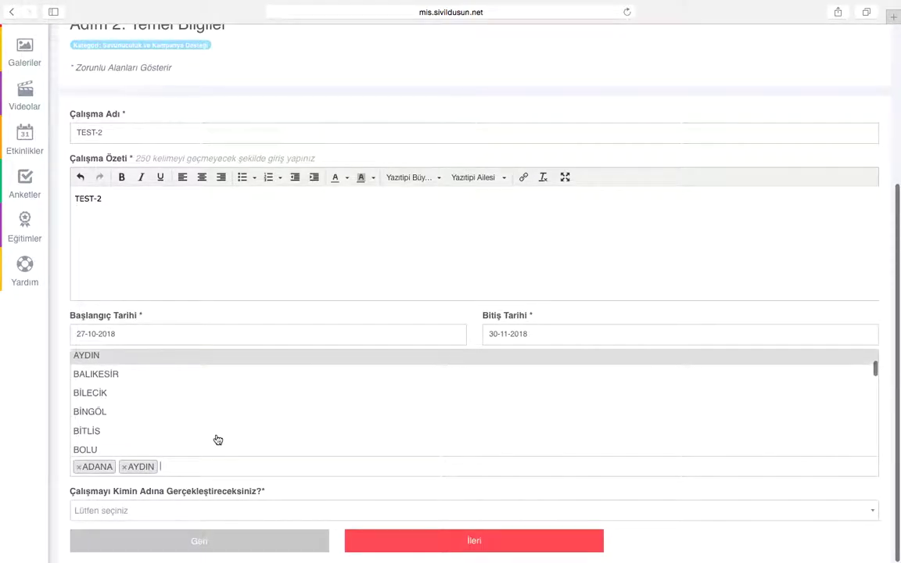
left_click(116, 432)
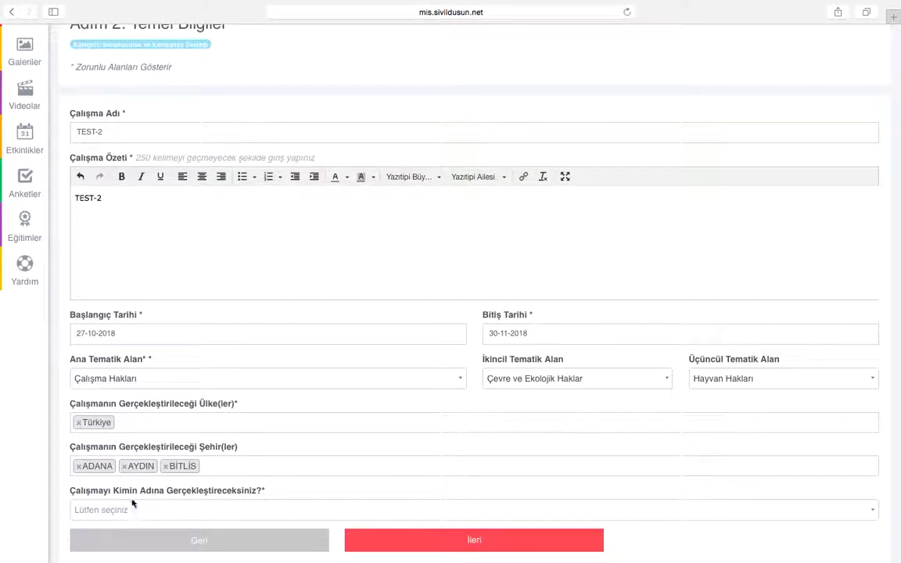
Step: Choose on whose behalf the work is carried out, trying Kendi Adıma first and settling on STÖ Adına
left_click(251, 511)
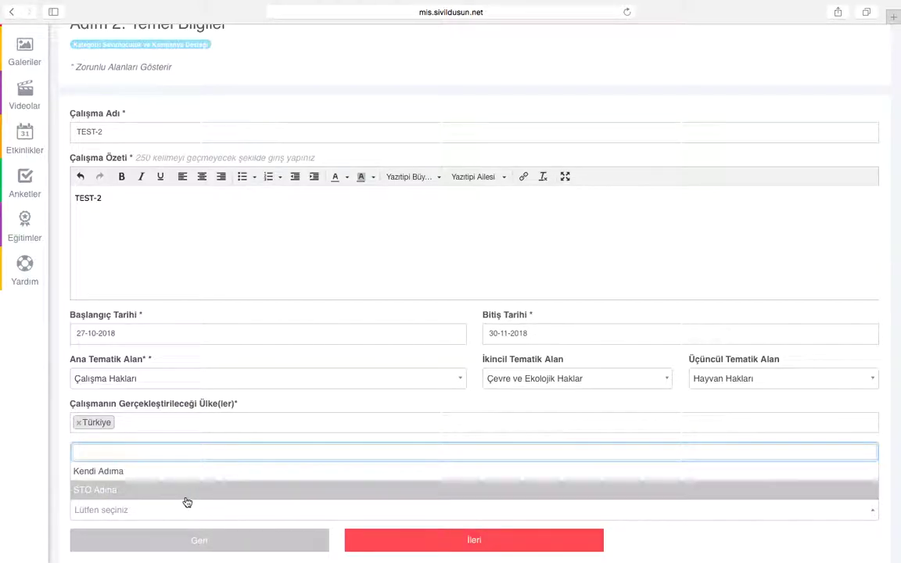
left_click(100, 474)
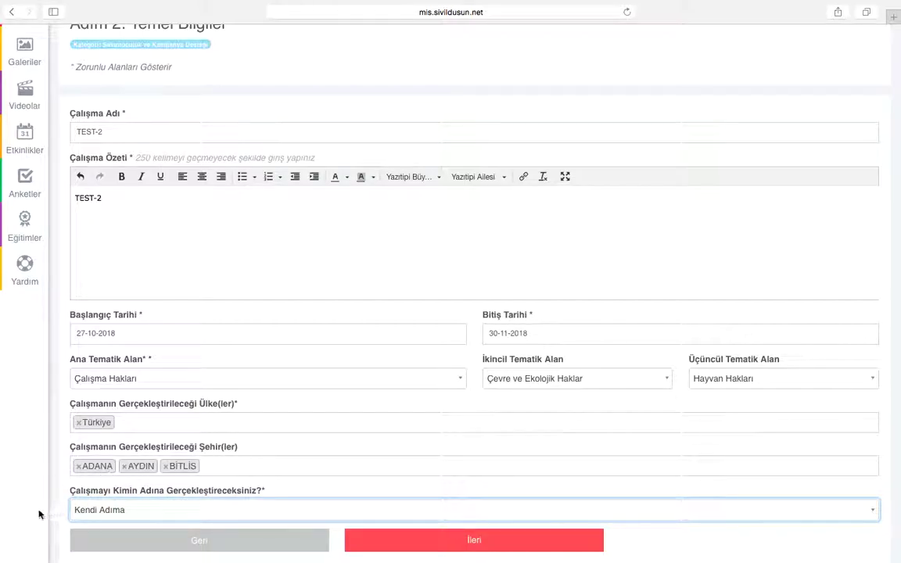
left_click(135, 513)
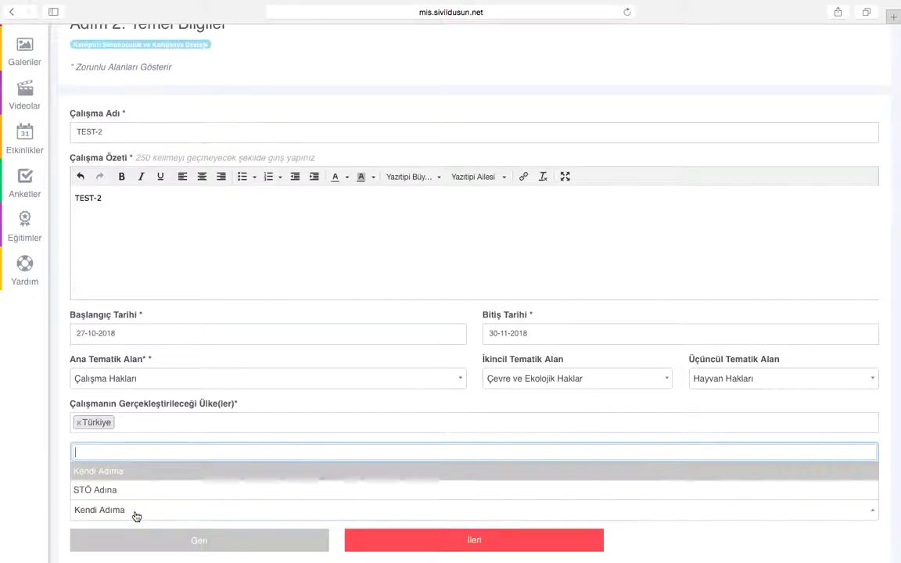
left_click(88, 492)
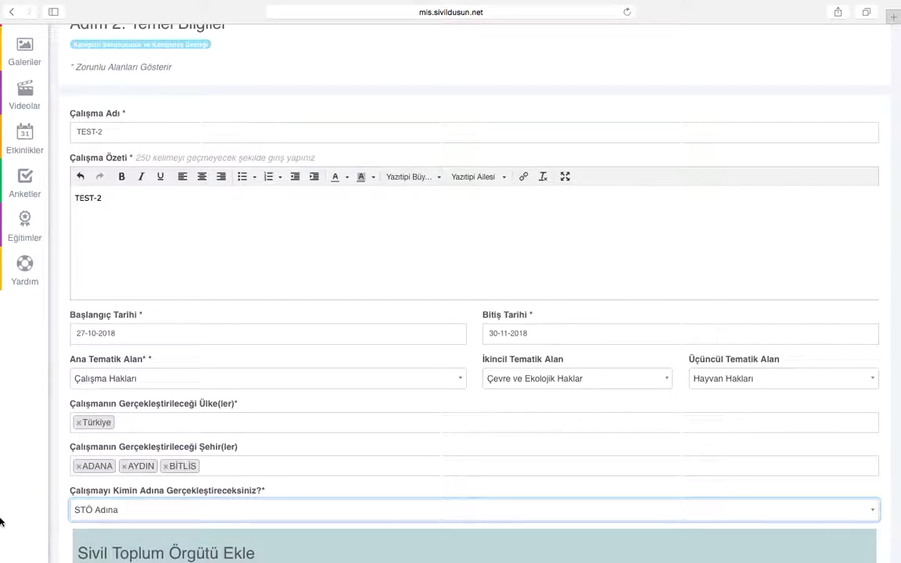
Step: Enter TEST-2 as the civil society organisation's name (STÖ İsmi), leaving its English name empty
scroll(1, 467, "down", 3)
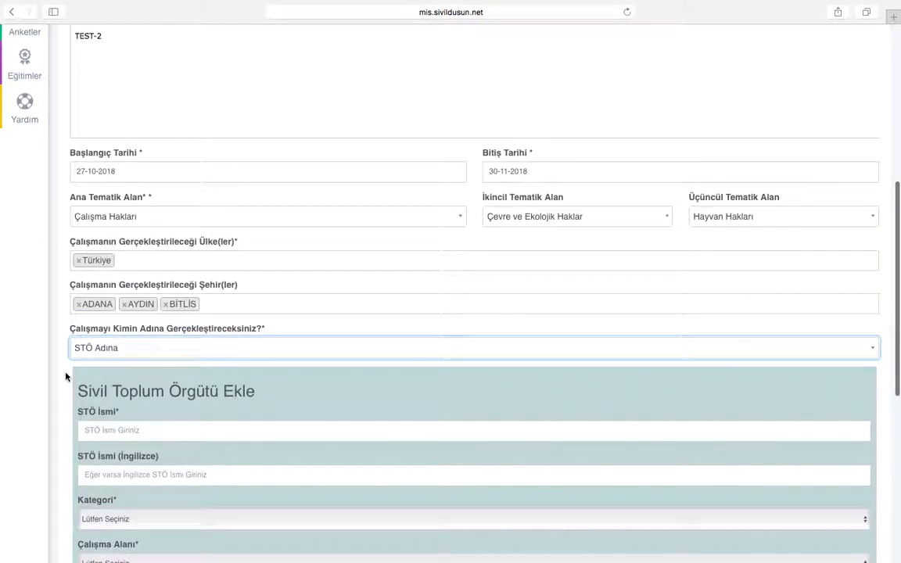
scroll(28, 446, "down", 4)
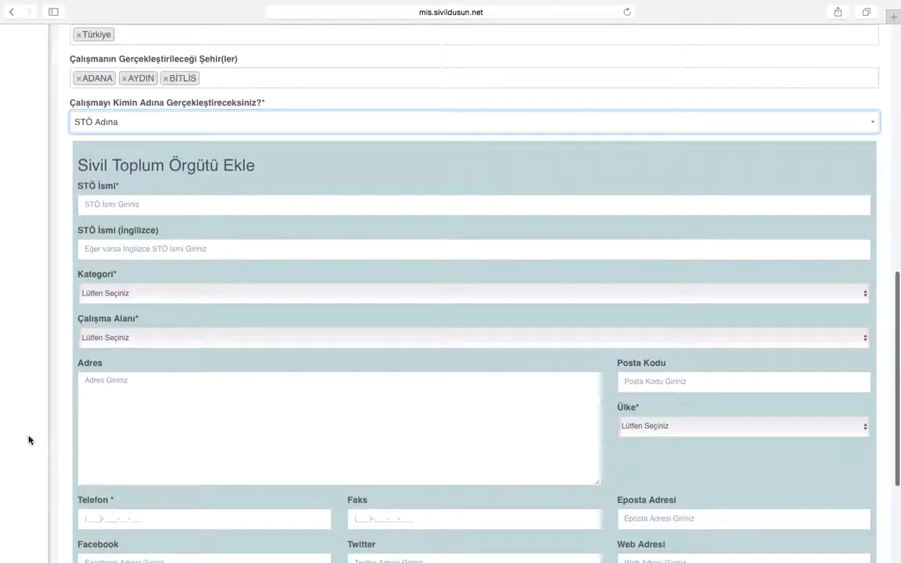
scroll(45, 409, "down", 1)
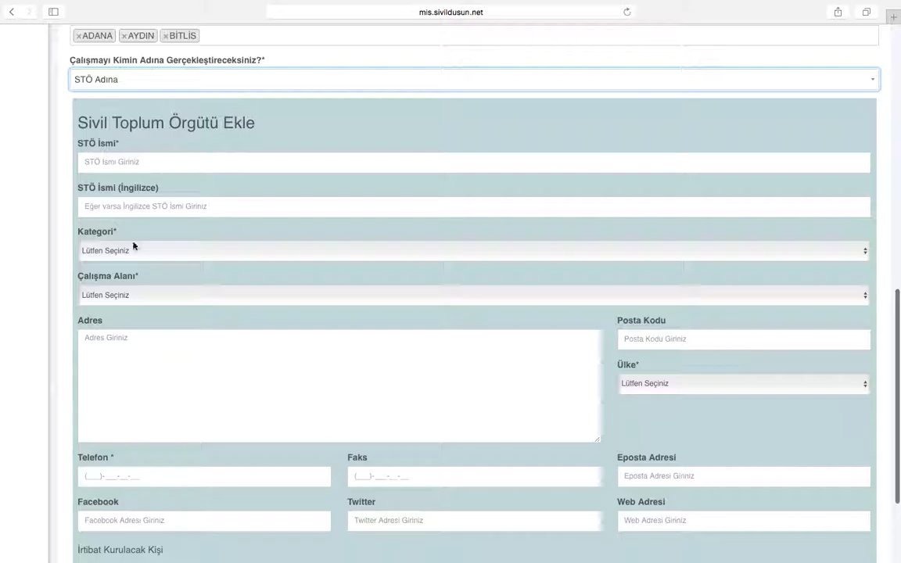
left_click(161, 164)
type("TE")
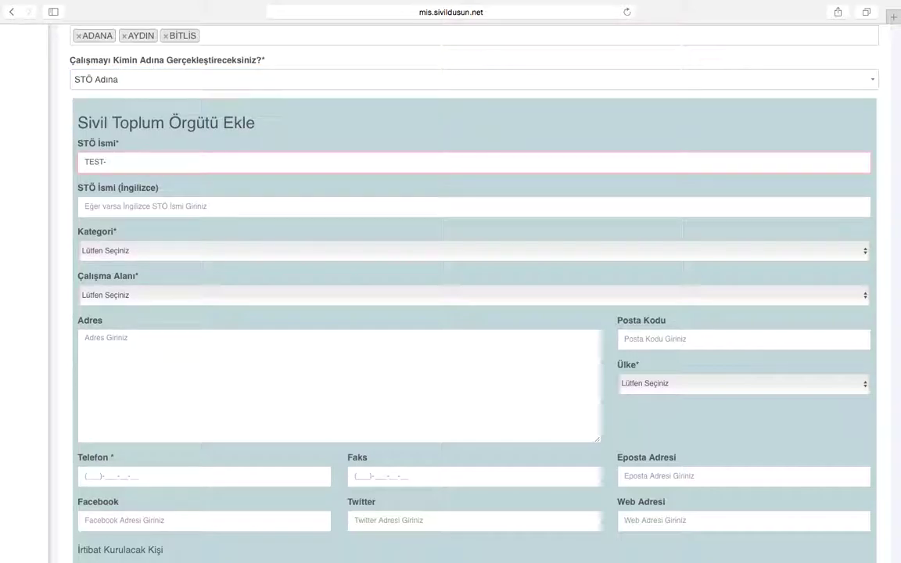
type("ST-2")
left_click(180, 206)
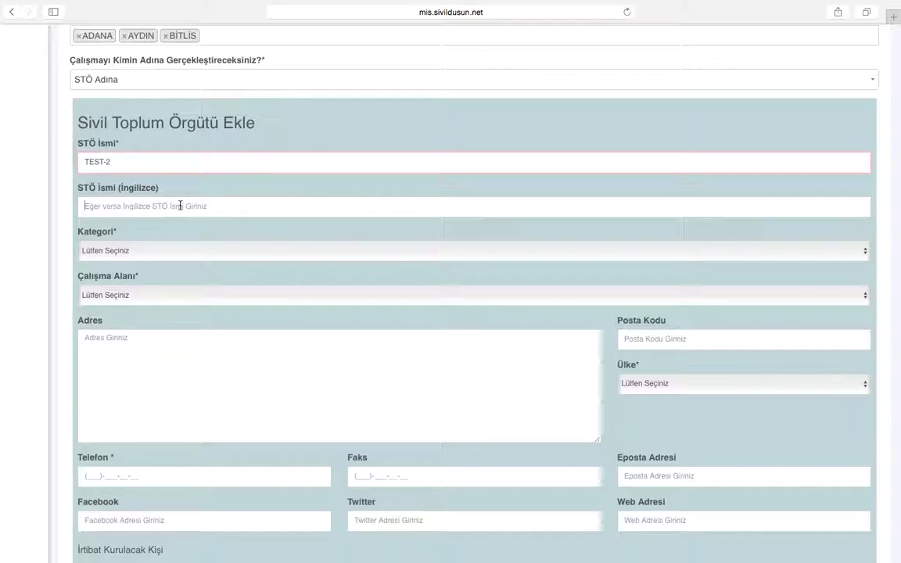
Step: Choose the organisation's category (Kategori), trying Dernek first and settling on Vakıf
left_click(143, 255)
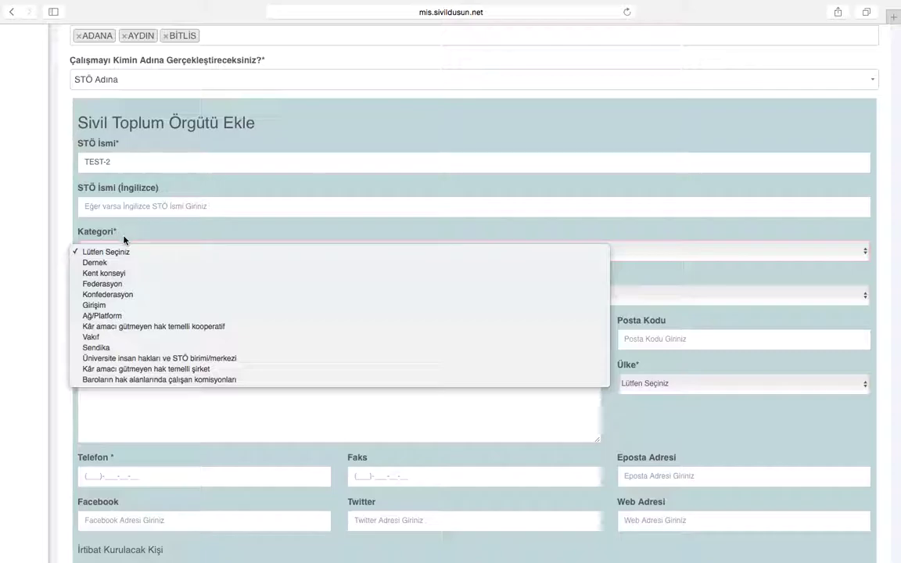
left_click(103, 268)
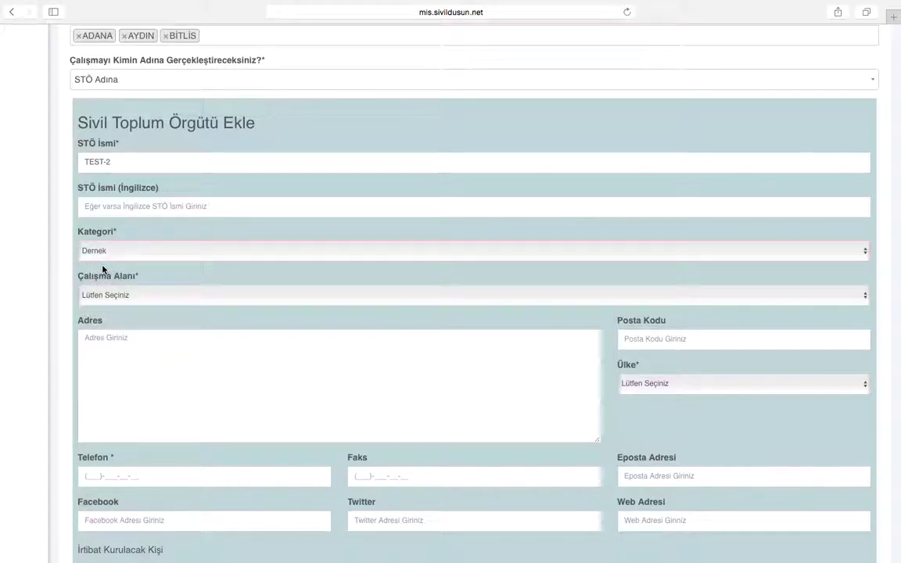
scroll(56, 337, "down", 2)
scroll(56, 337, "down", 1)
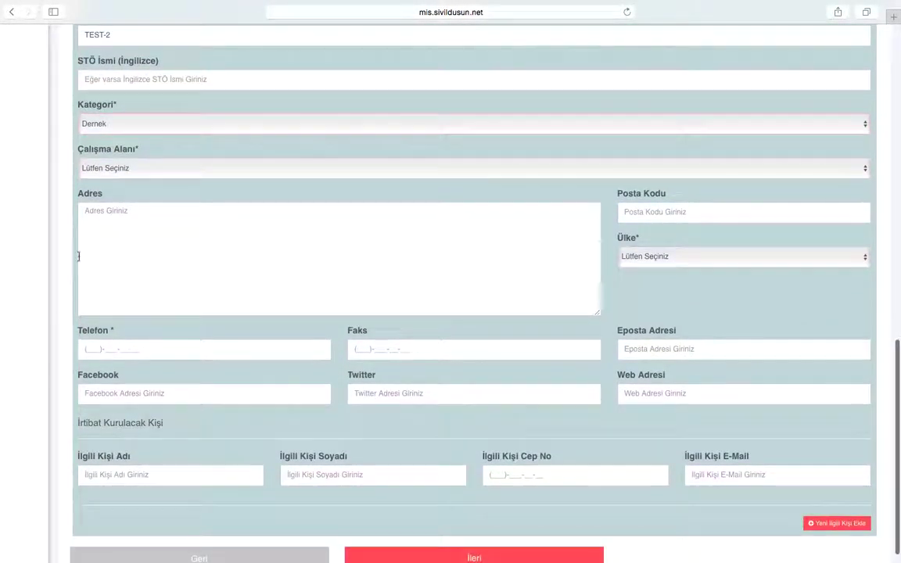
left_click(90, 123)
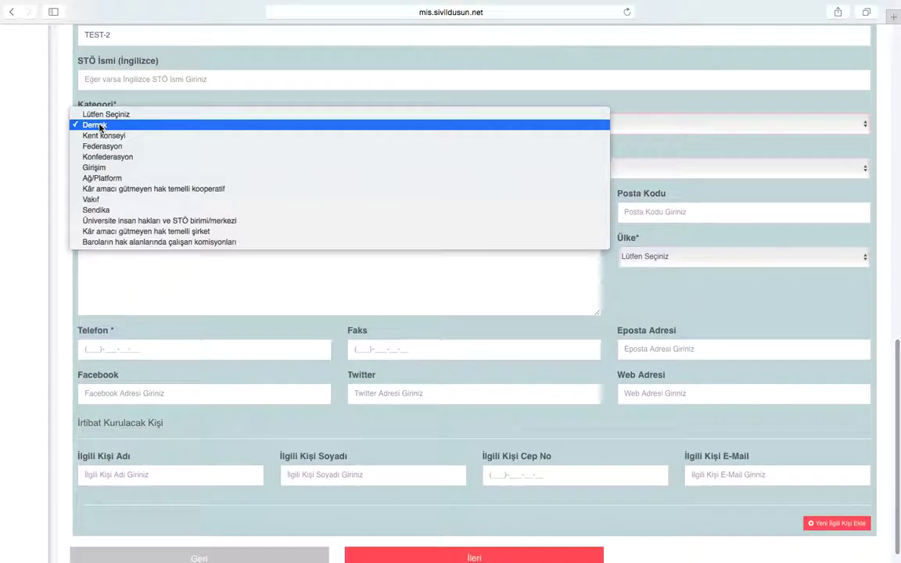
left_click(114, 204)
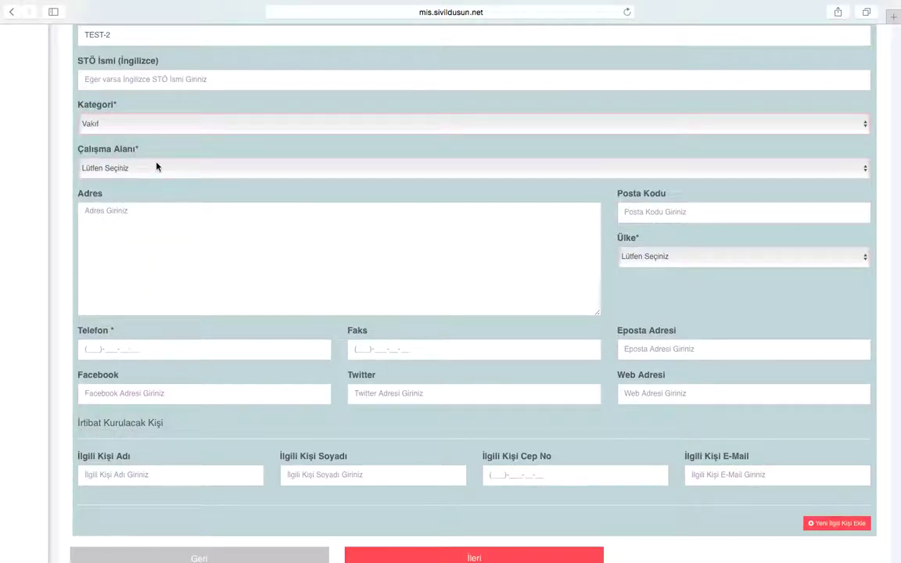
Step: Set the organisation's field of work (Çalışma Alanı) to İnsan Hakları and enter TEST-2 as its address
left_click(107, 170)
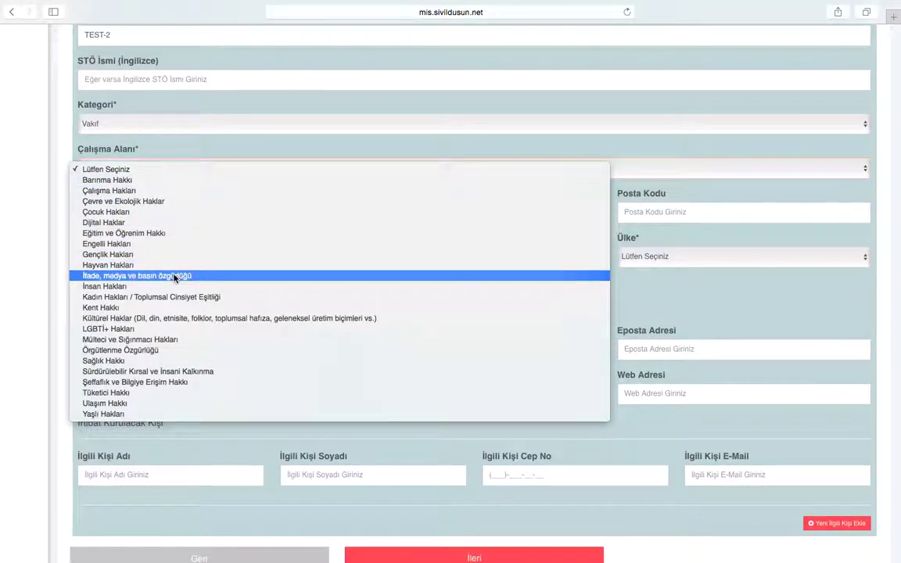
left_click(139, 288)
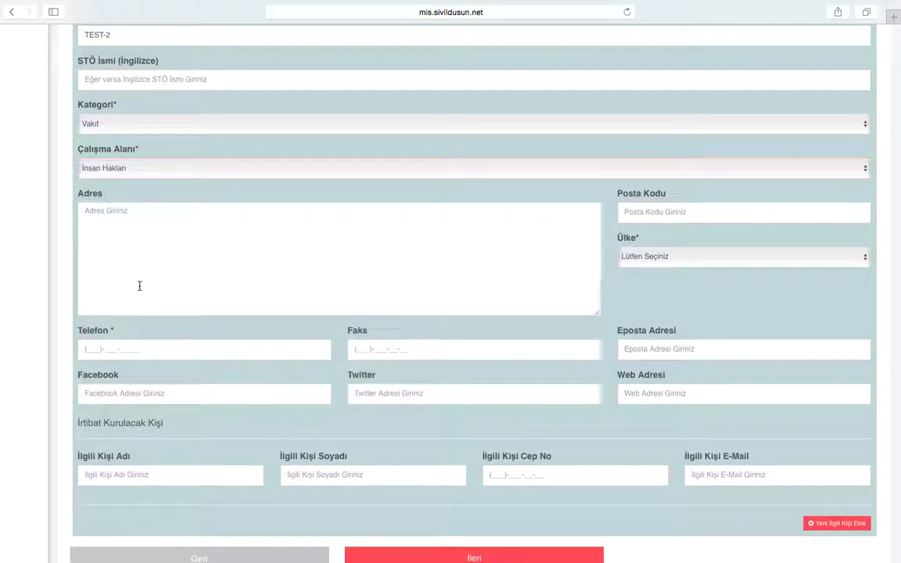
left_click(238, 238)
type("TEST-2")
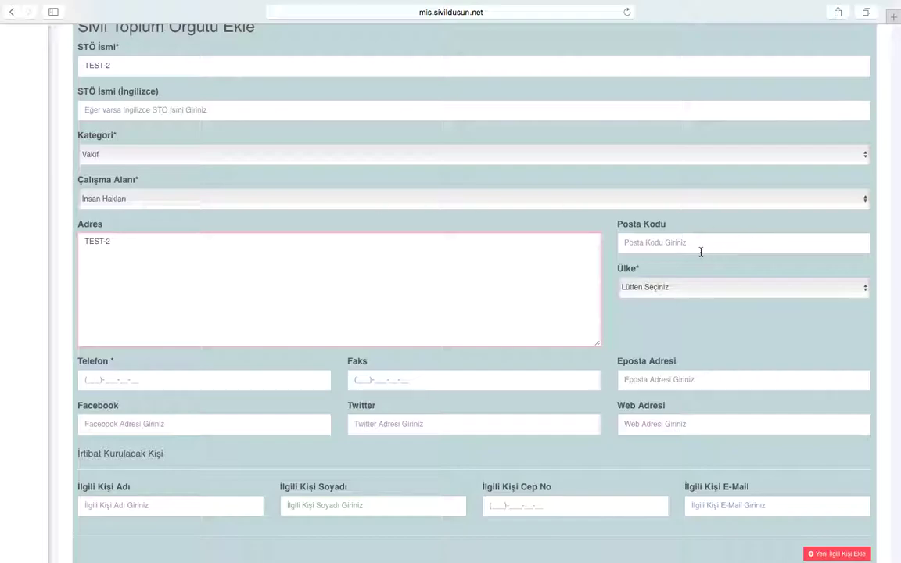
Step: Complete the organisation's location with postal code 06000, country Türkiye and city AFYON
left_click(701, 252)
type("0")
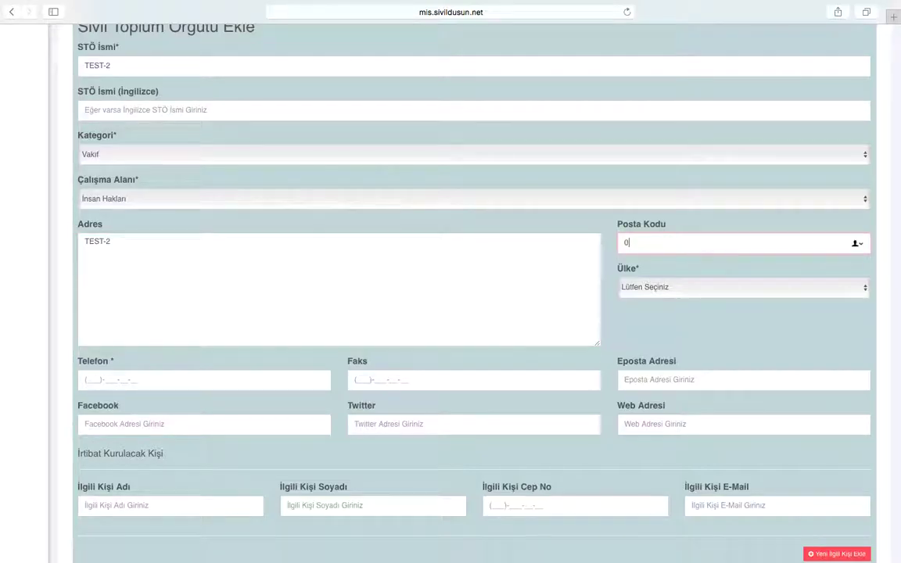
type("6000")
left_click(702, 293)
left_click(650, 299)
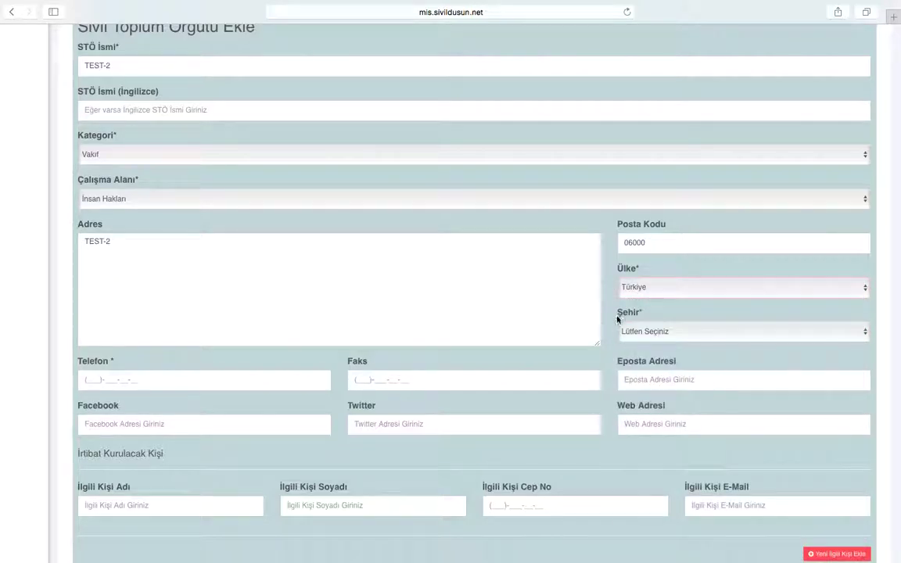
scroll(618, 297, "down", 1)
left_click(646, 283)
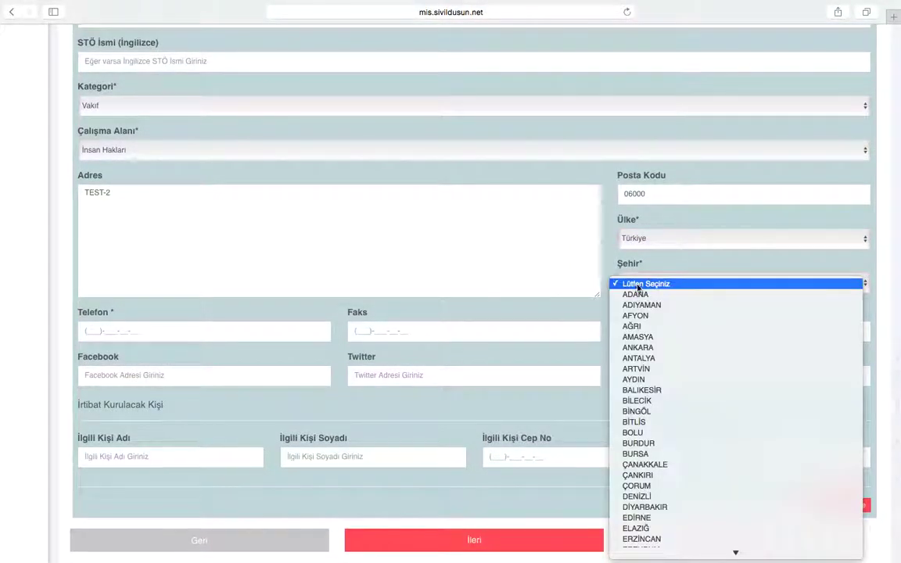
left_click(638, 316)
Step: Fill in the organisation's phone number and e-mail address with placeholder zeros, leaving its web address empty
left_click(89, 330)
type("300")
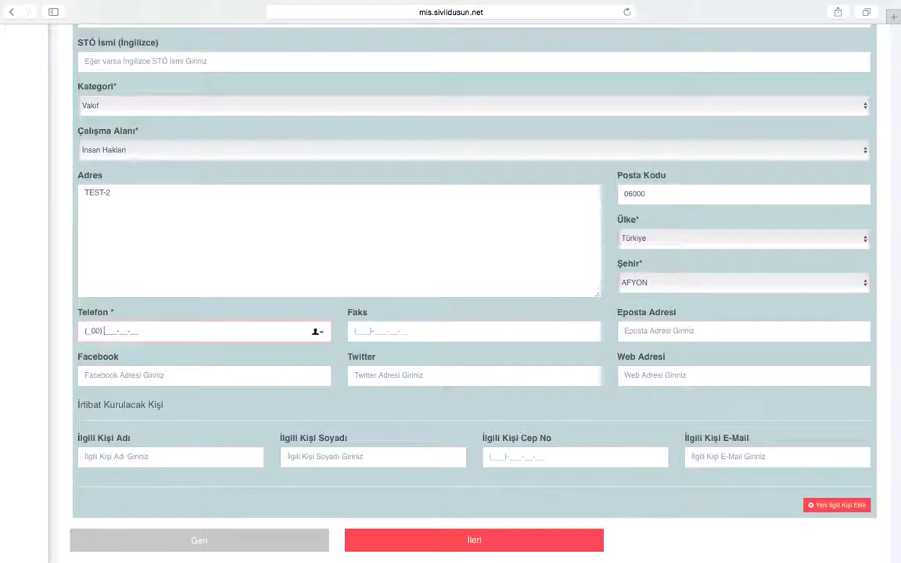
type("000000-00")
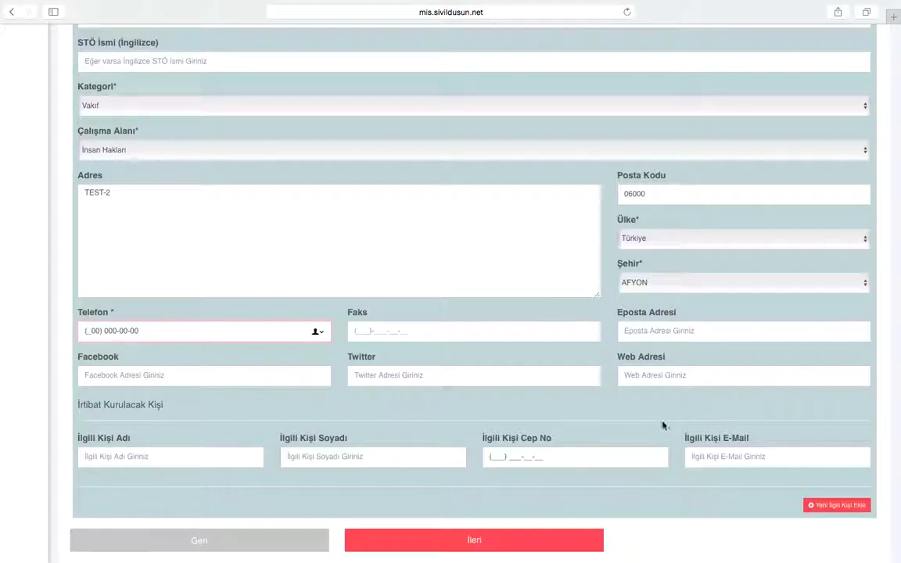
left_click(666, 328)
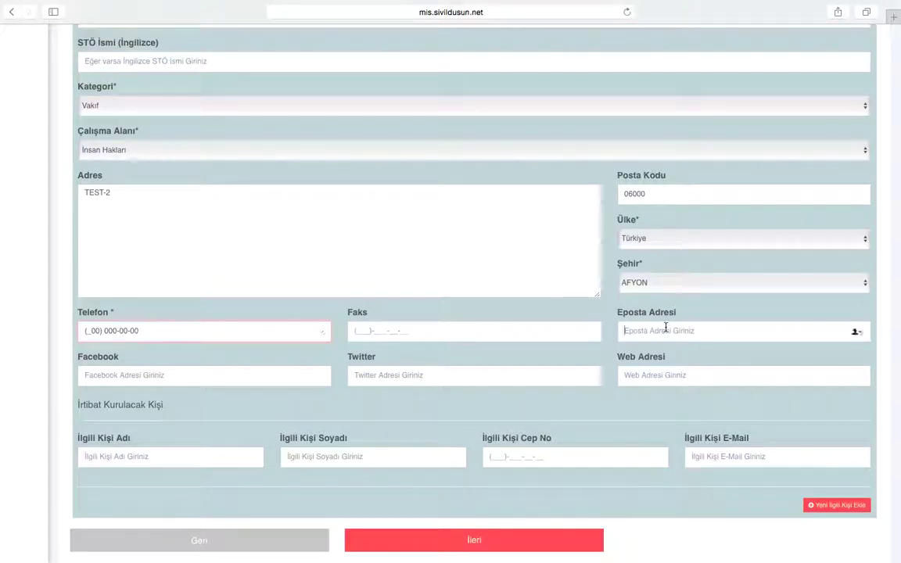
type("0000")
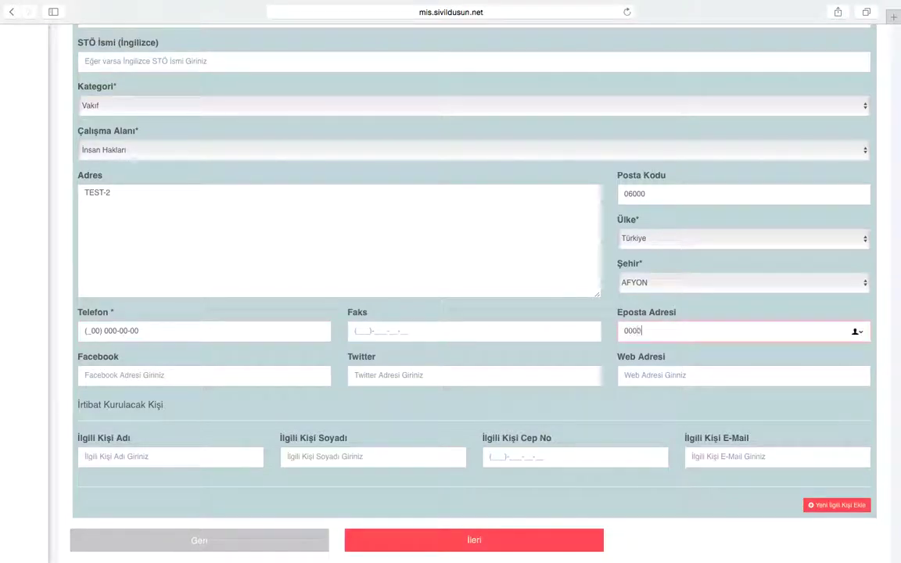
type("00000")
left_click(673, 378)
Step: Fill in the contact person's first name, surname, mobile number and e-mail, and continue to Adım 3: Detay Bilgiler
left_click(165, 458)
type("TEST")
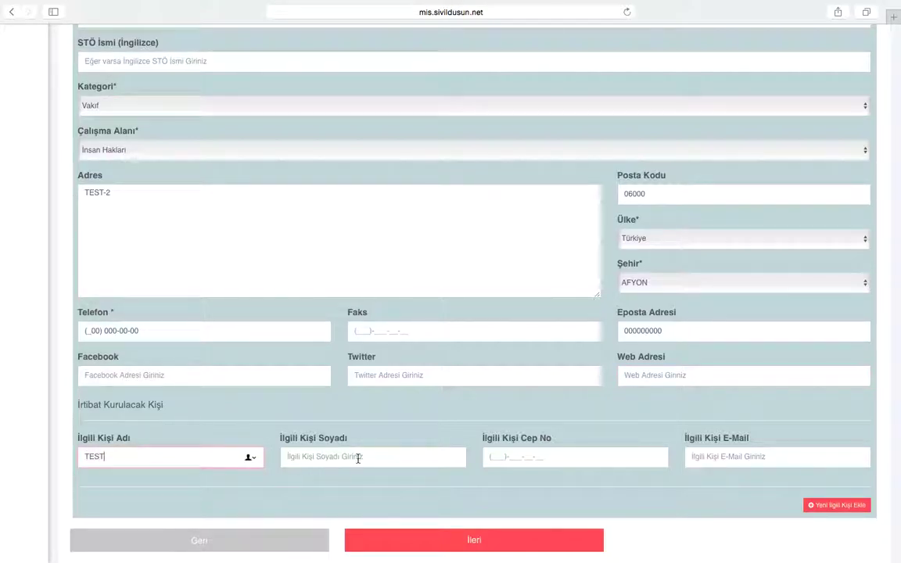
left_click(358, 459)
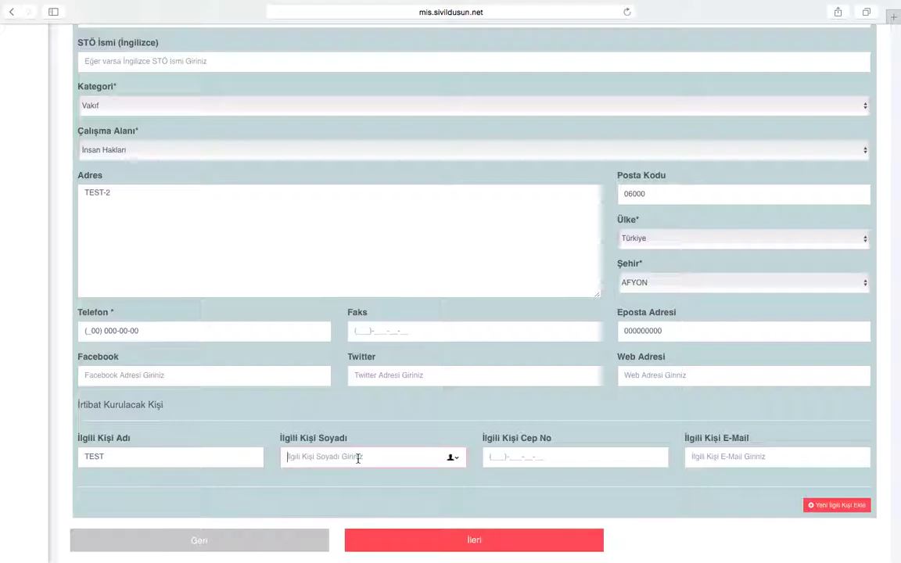
type("TEST-2")
left_click(505, 458)
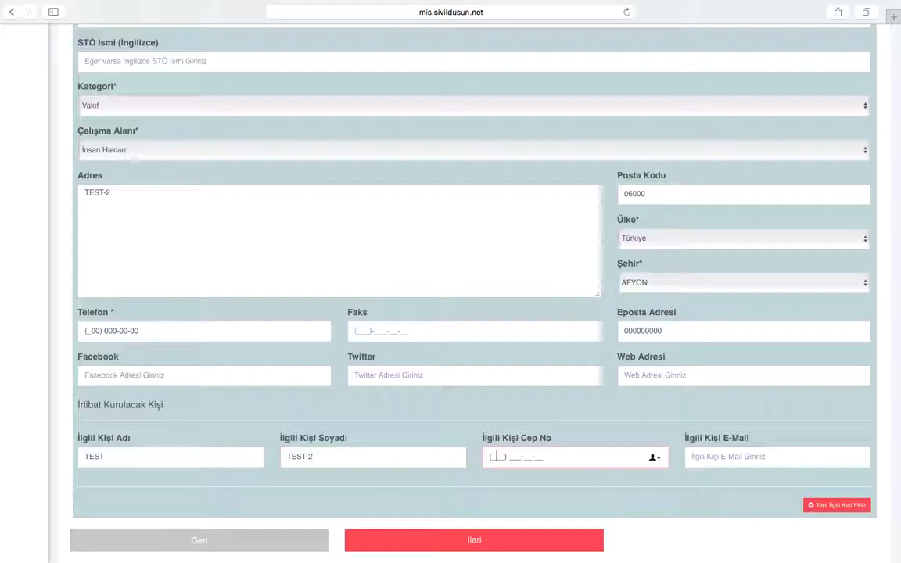
type("000000000")
left_click(714, 456)
type("0000000")
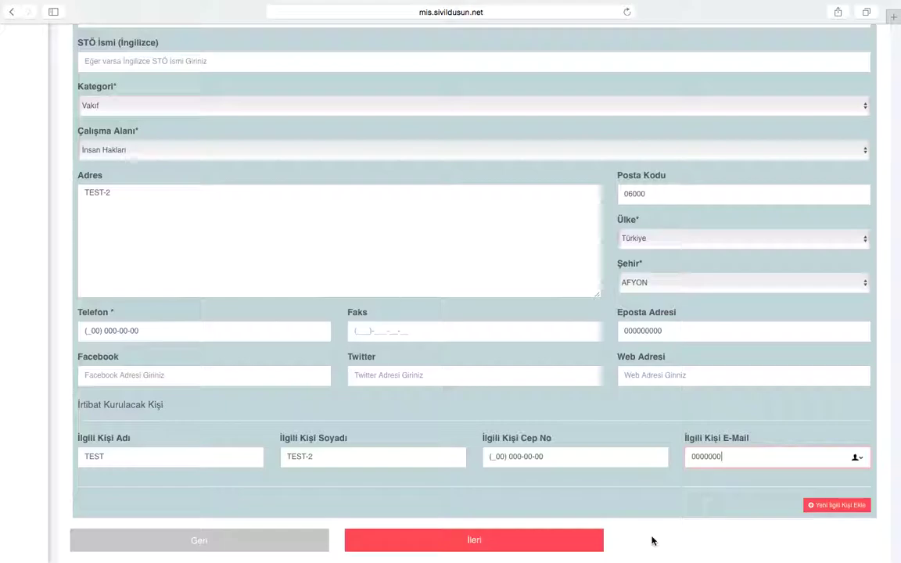
left_click(457, 541)
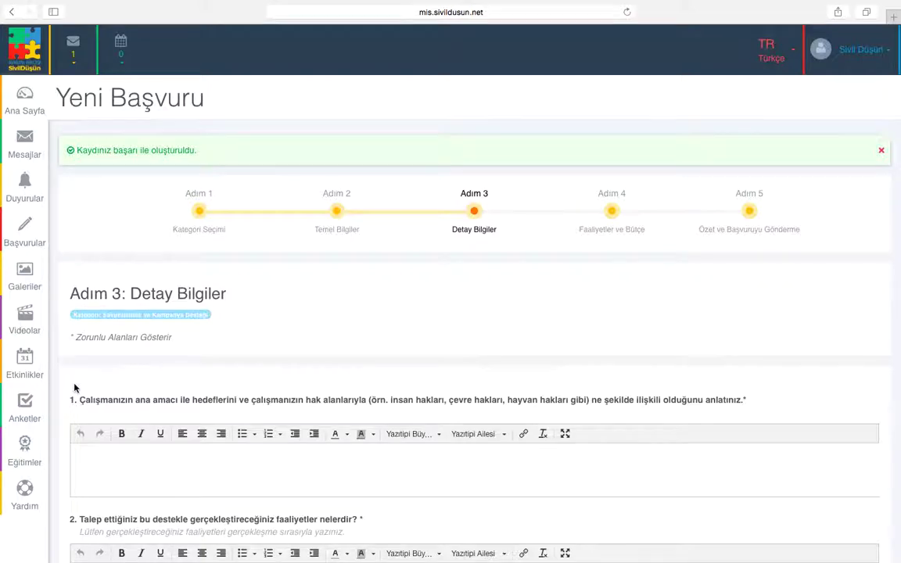
Step: Review all the questions of Adım 3: Detay Bilgiler, including the note under question 2 about listing the activities
scroll(74, 388, "down", 2)
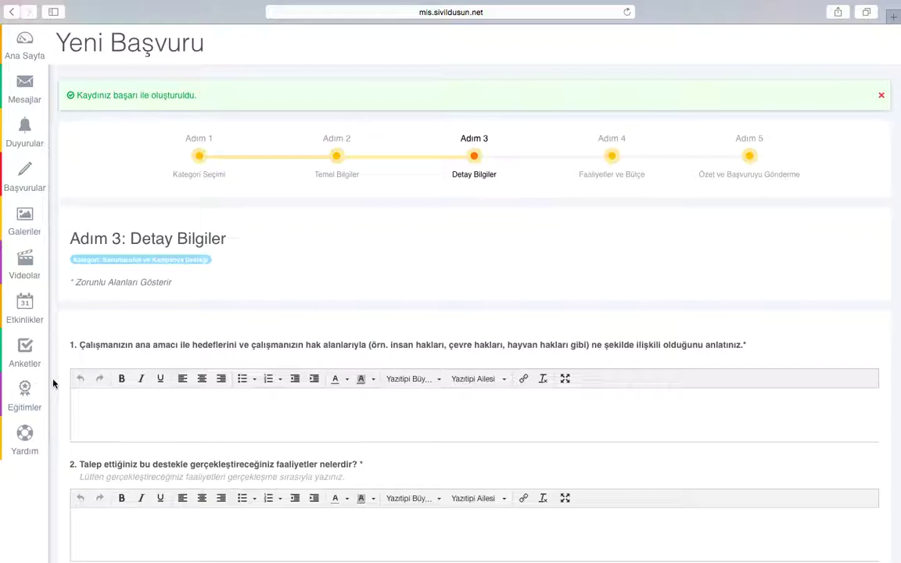
scroll(57, 340, "down", 10)
scroll(54, 383, "down", 6)
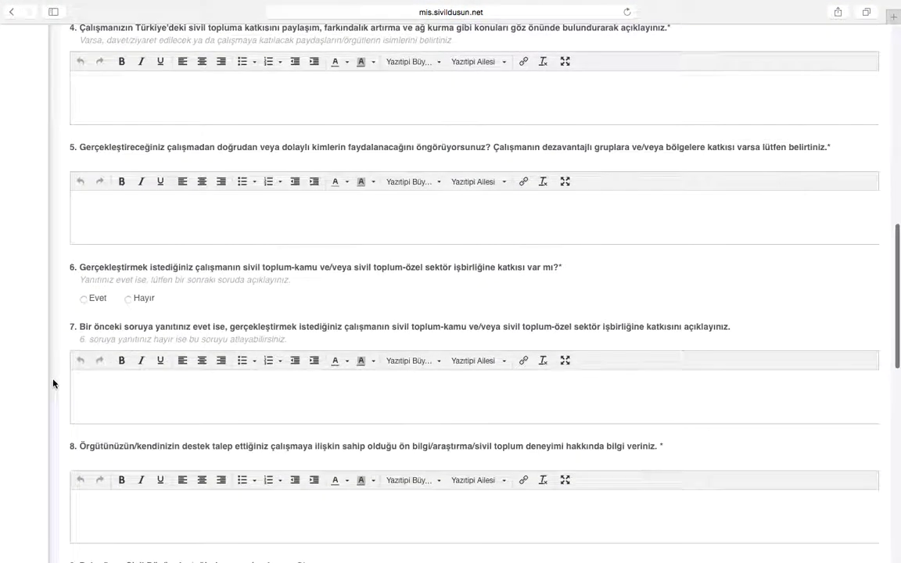
scroll(53, 383, "down", 5)
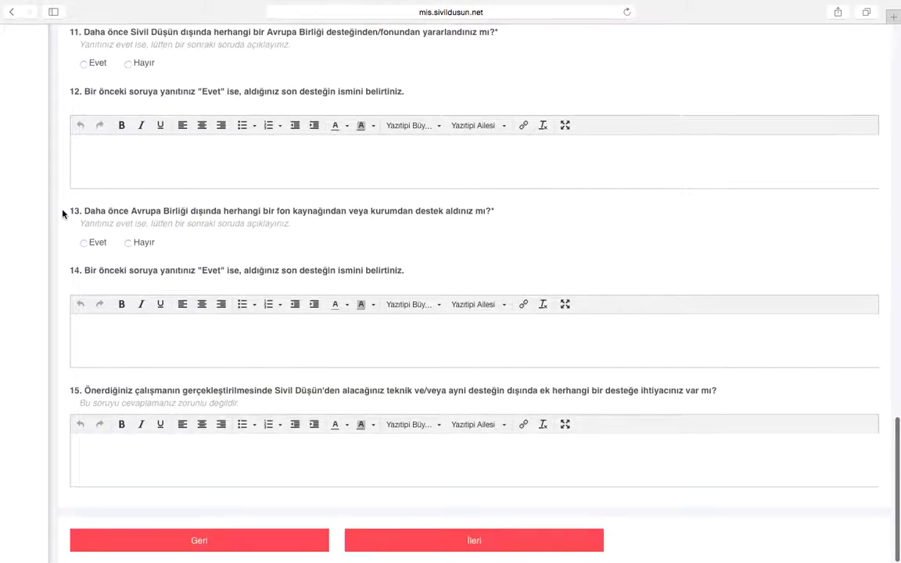
scroll(62, 212, "up", 15)
scroll(62, 213, "up", 5)
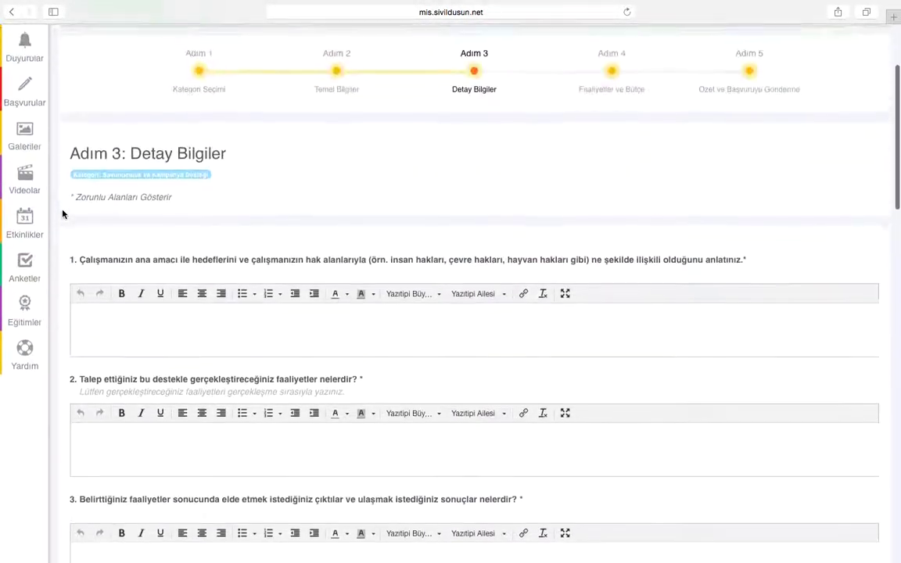
scroll(344, 330, "down", 2)
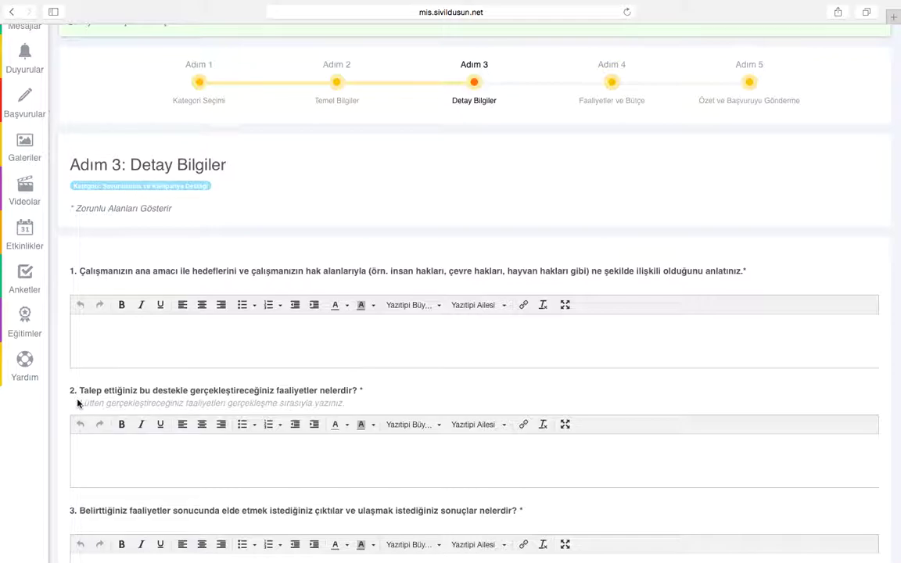
left_click_drag(80, 402, 288, 408)
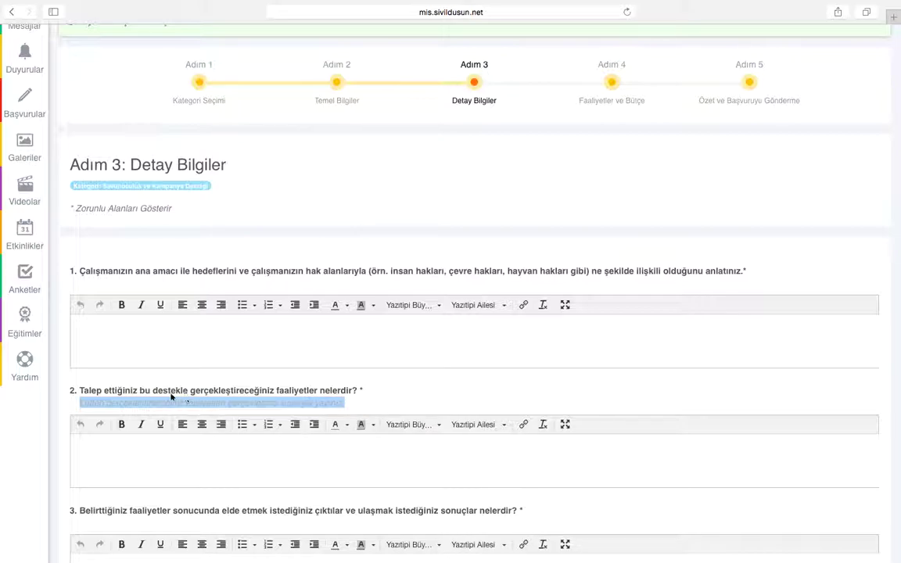
left_click(130, 378)
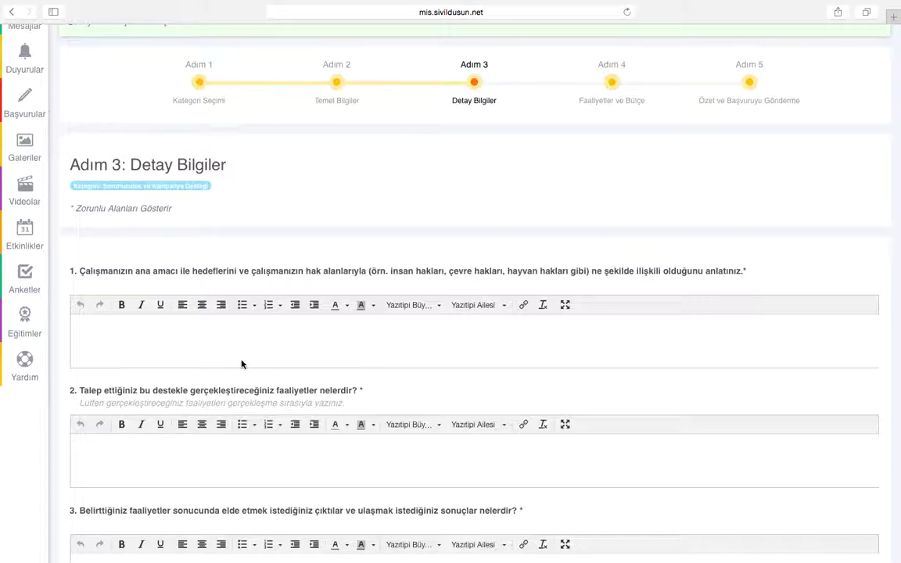
Step: Answer question 1 on the work's main aim and question 2 on the planned activities with TEST-2
left_click(223, 341)
type("TEST-2")
scroll(382, 419, "down", 3)
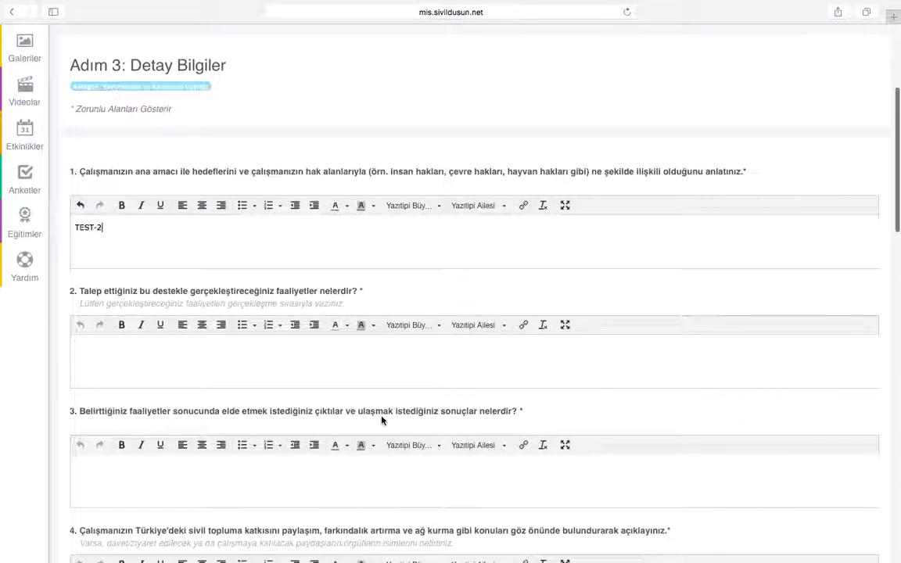
left_click(223, 370)
type("TEST")
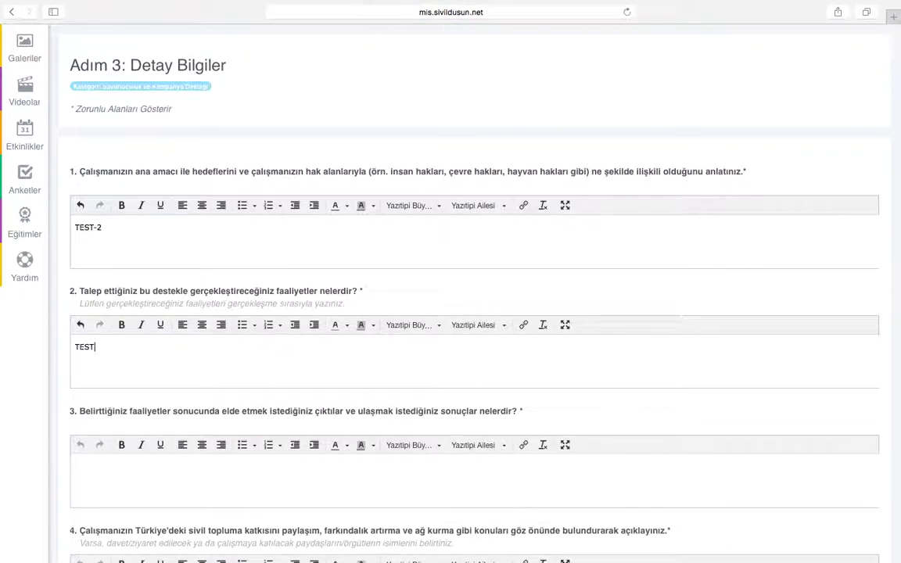
type("-2")
Step: Copy the TEST-2 answer from question 2 into the answers to questions 3, 4 and 5
key("super+a")
key("super+c")
scroll(209, 402, "down", 3)
left_click(50, 326)
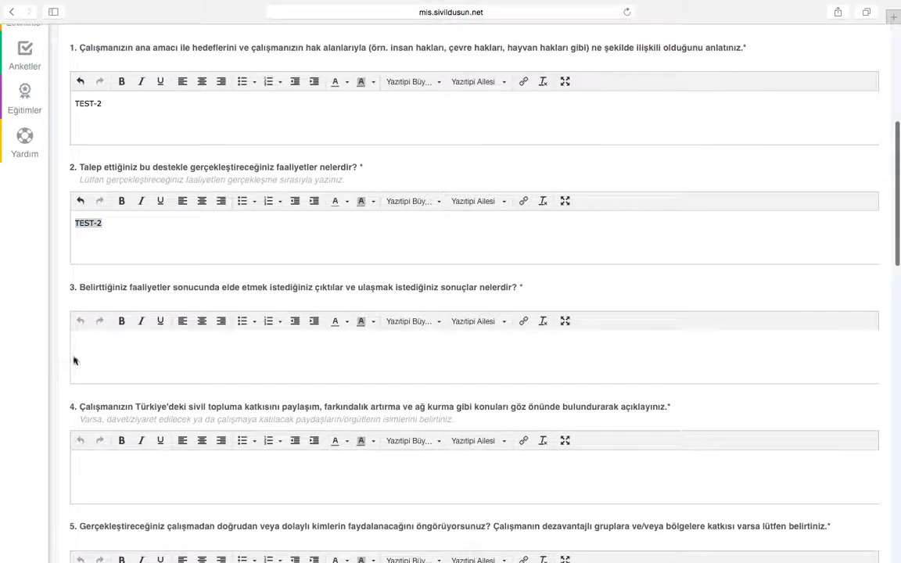
left_click(155, 357)
key("super+v")
scroll(227, 356, "down", 3)
left_click(201, 356)
key("super+v")
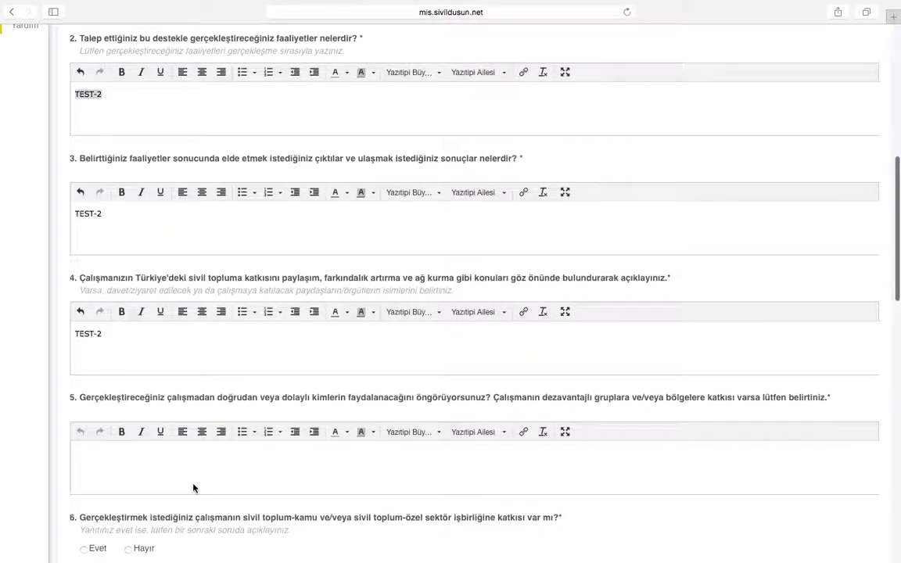
scroll(338, 454, "down", 2)
key("super+v")
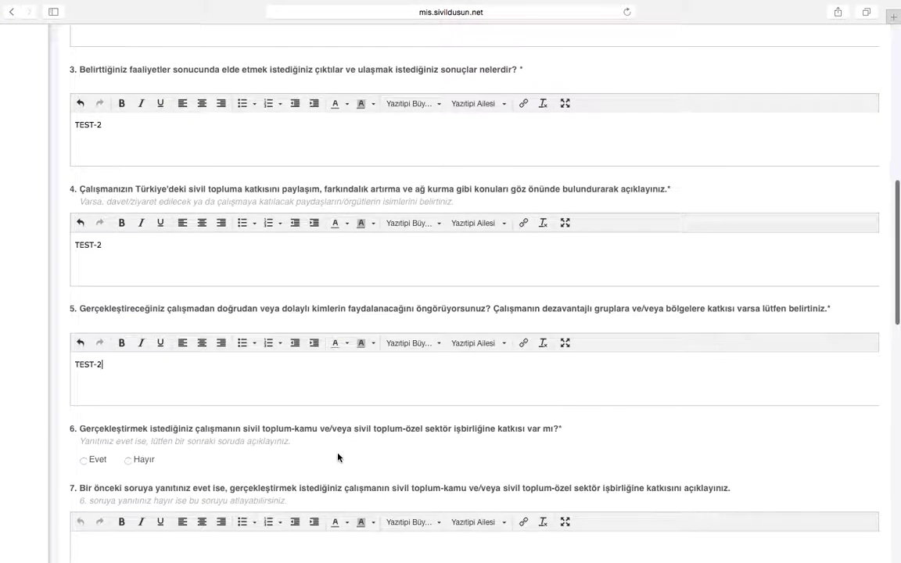
Step: Answer question 6 on public and private sector cooperation with Hayır and insert the copied TEST-2 answer into question 7
scroll(339, 457, "down", 3)
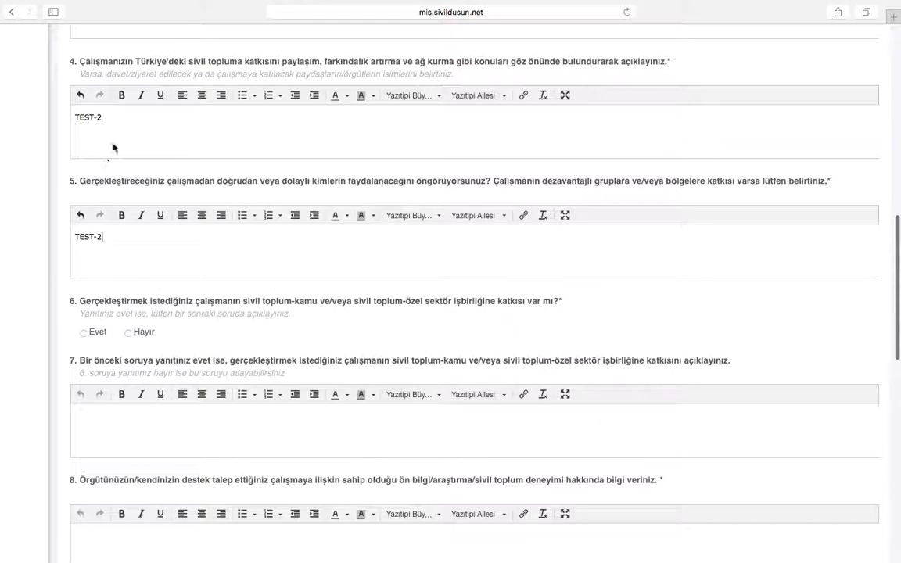
left_click(129, 334)
scroll(164, 420, "down", 2)
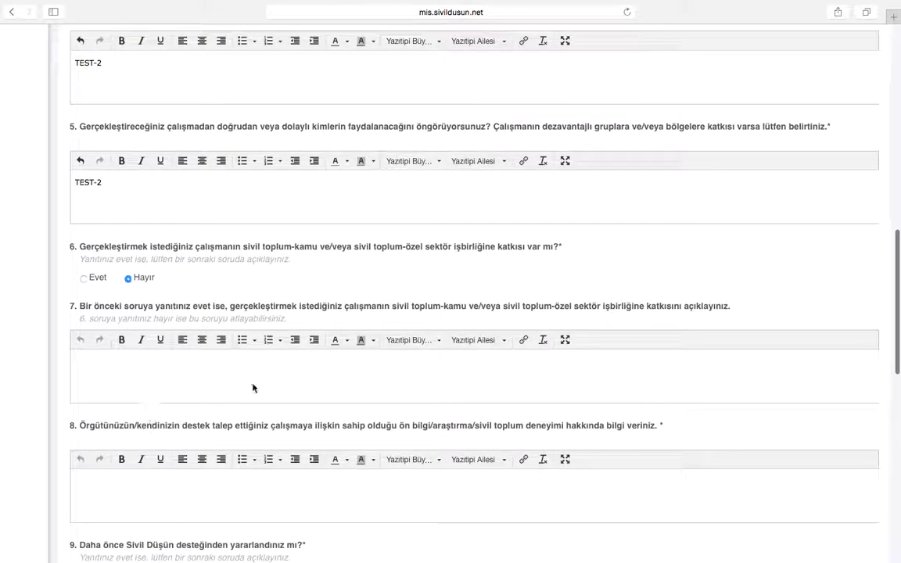
left_click(292, 392)
key("ctrl+v")
scroll(354, 447, "down", 4)
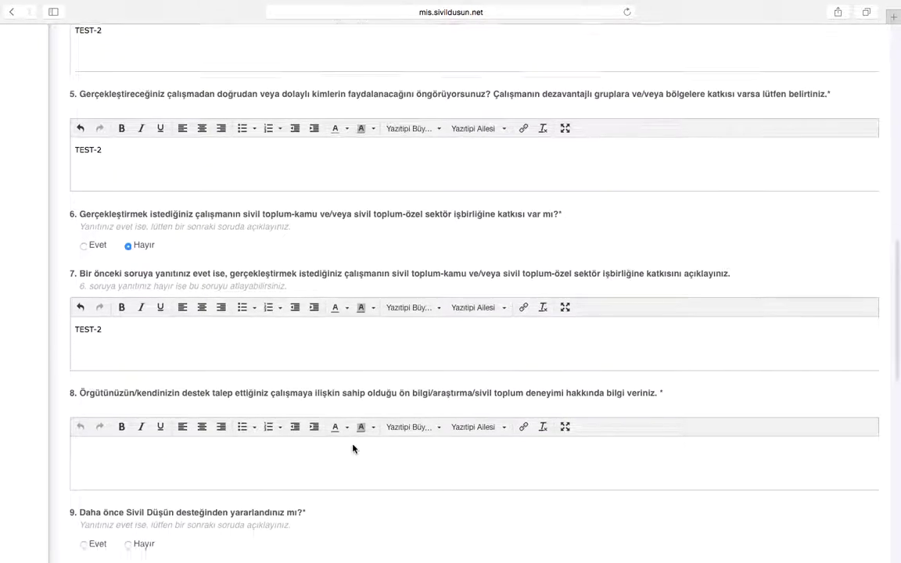
Step: Answer question 8 with the copied TEST-2 text, question 9 with Evet and question 10 with the support number 8080
left_click(313, 376)
key("ctrl+v")
scroll(313, 377, "down", 6)
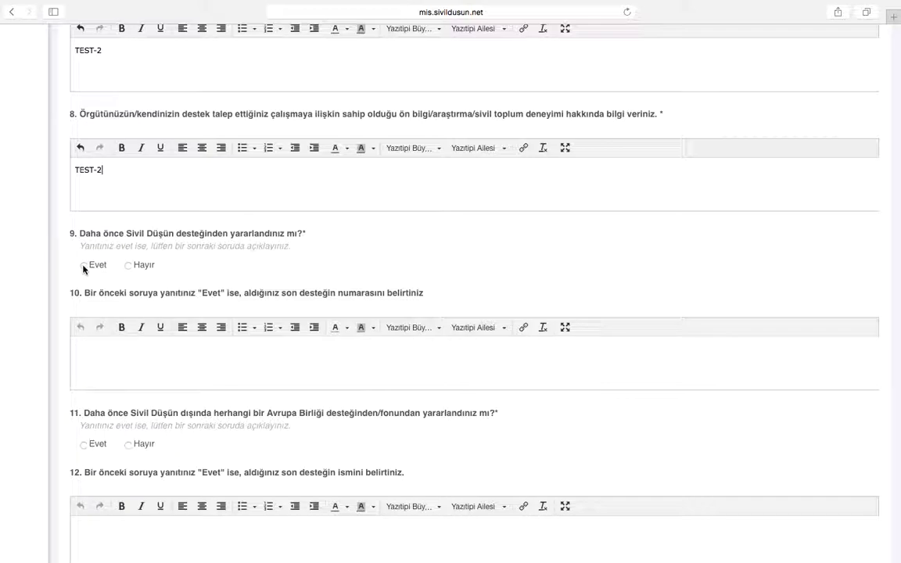
left_click(221, 366)
scroll(221, 366, "down", 2)
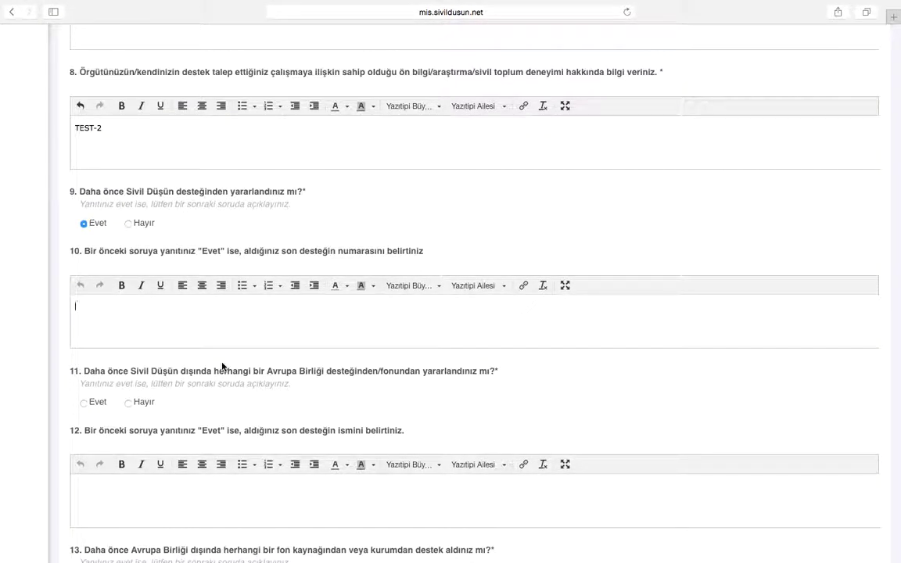
type("8080")
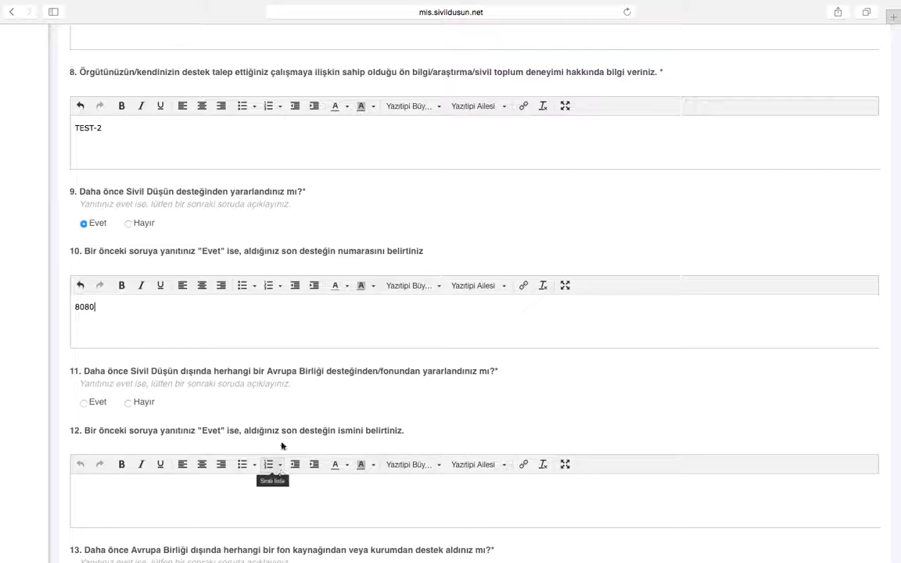
Step: Answer question 11 on other European Union support and question 13 on support from other funding sources with Hayır
scroll(312, 321, "down", 5)
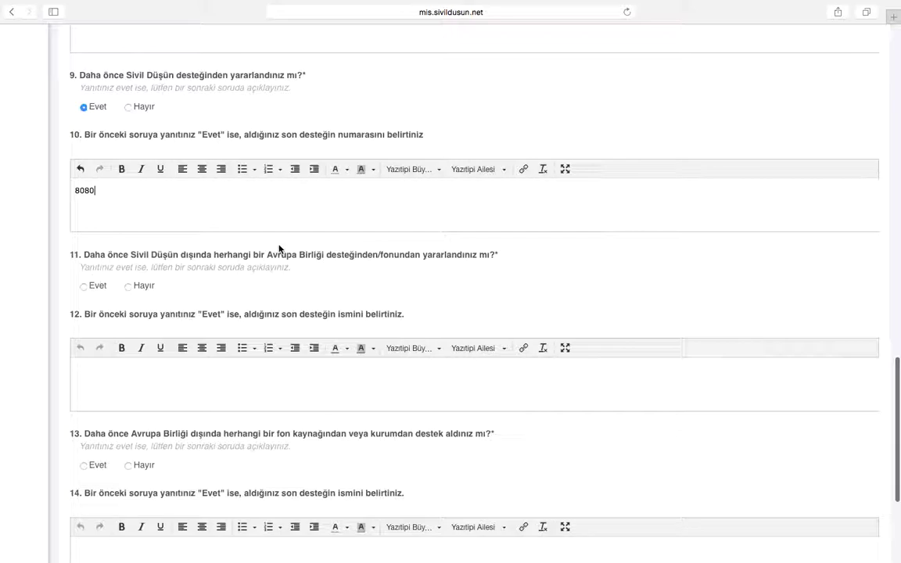
left_click(128, 286)
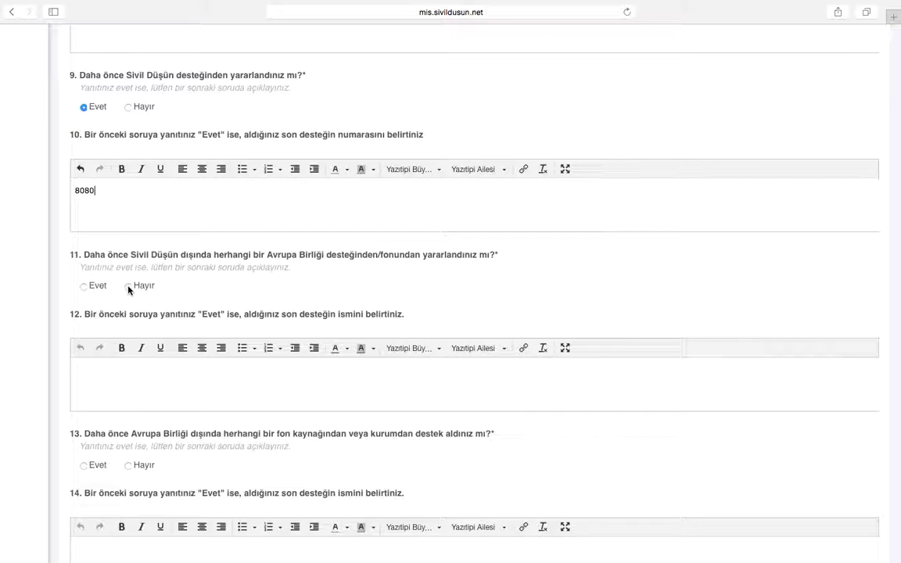
scroll(274, 367, "down", 4)
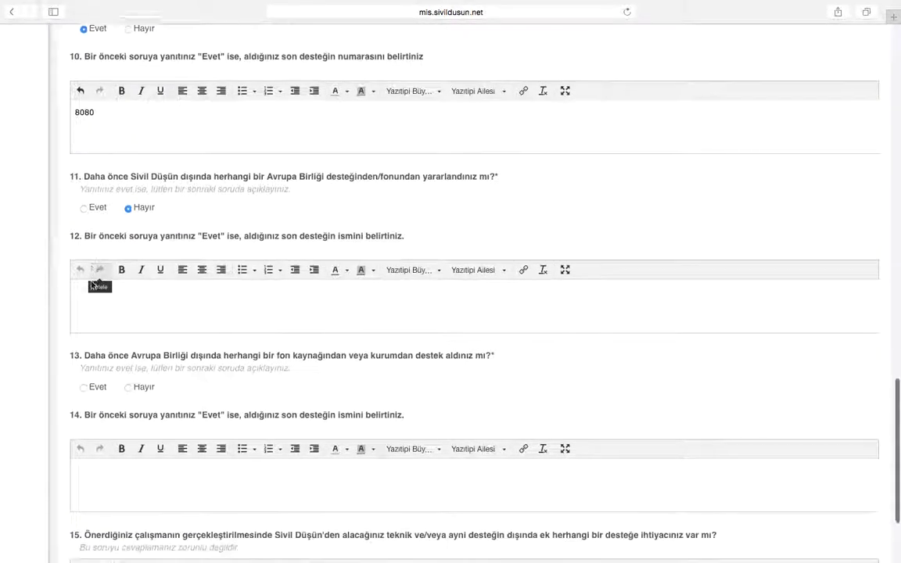
scroll(211, 321, "down", 2)
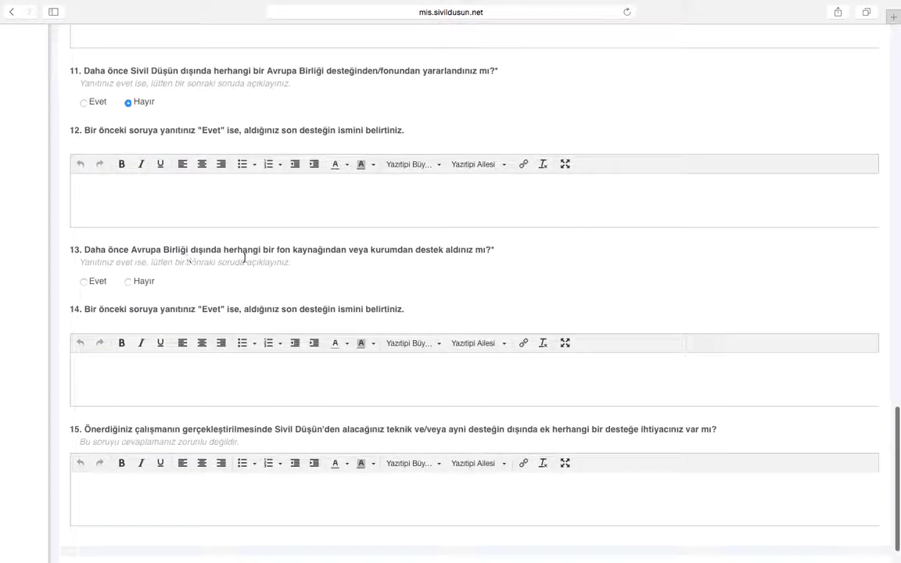
left_click(130, 283)
Step: Answer the optional question 15 about additional support needs with TEST
scroll(306, 412, "down", 2)
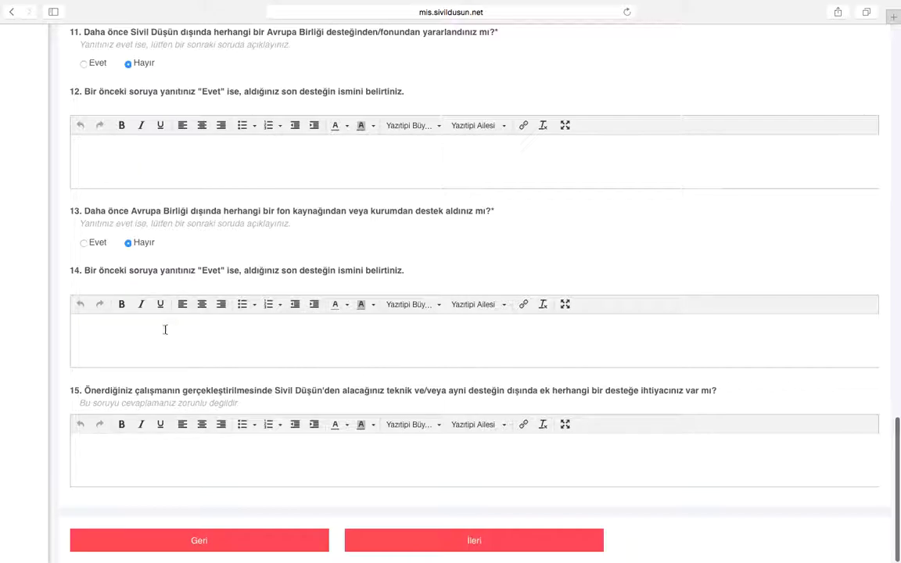
left_click(158, 463)
type("TEST")
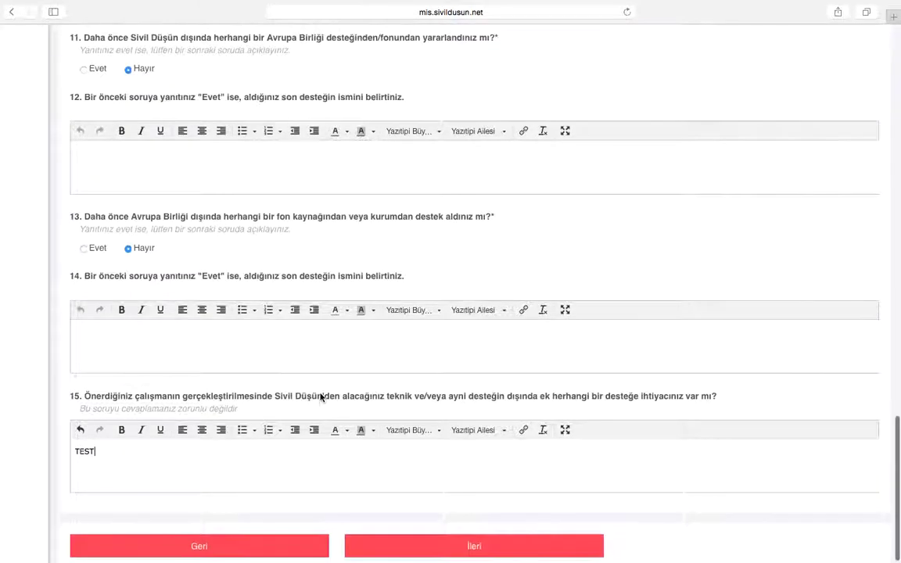
Step: Check the completed Adım 3 answers from start to end and continue to Adım 4: Faaliyetler ve Bütçe
scroll(320, 397, "up", 6)
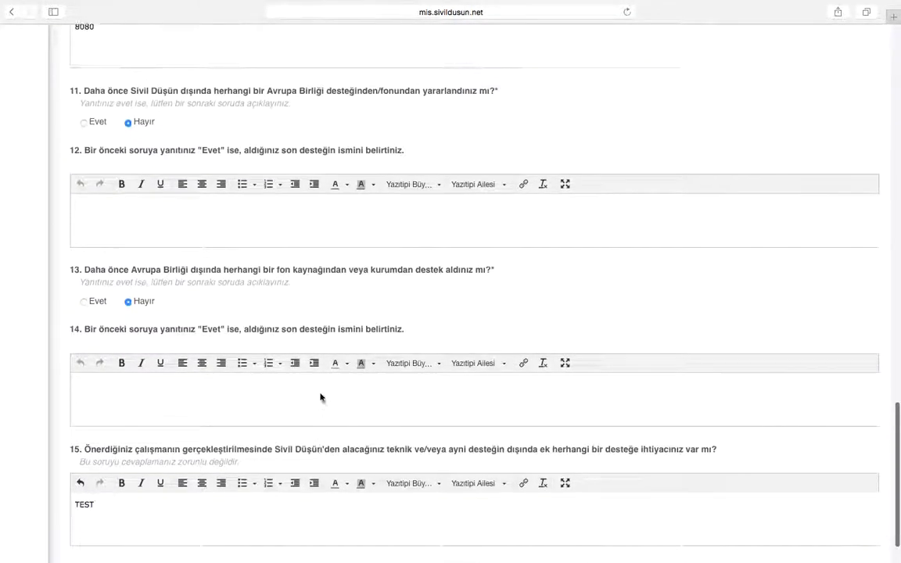
scroll(320, 398, "up", 20)
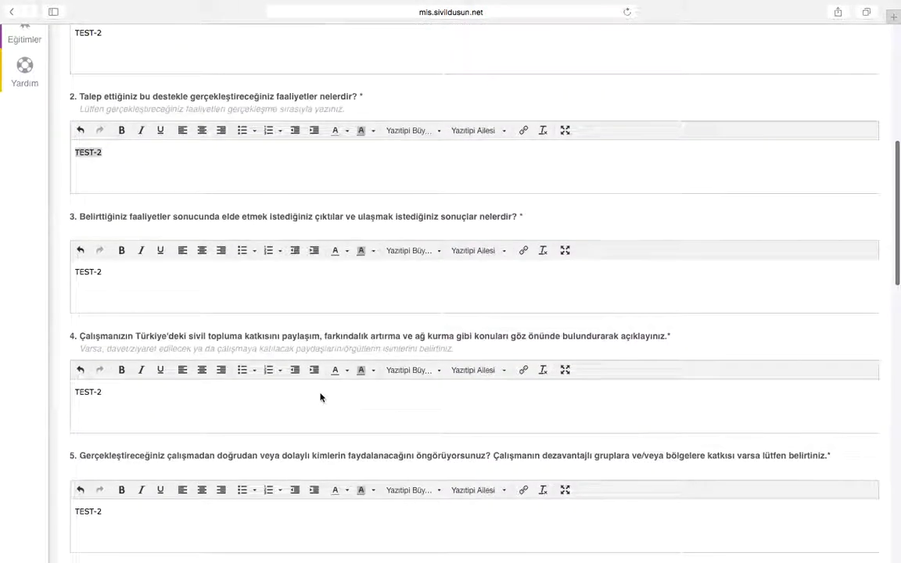
scroll(320, 394, "up", 8)
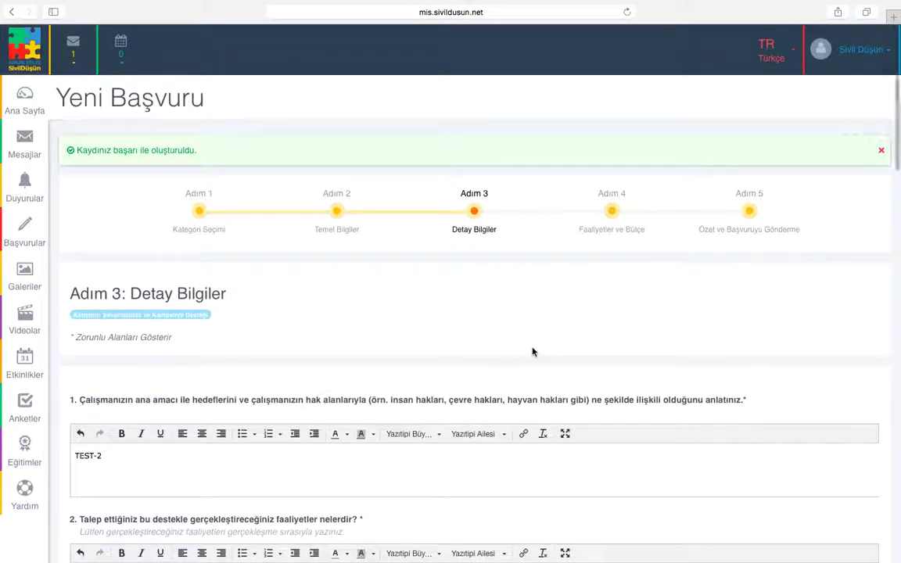
scroll(532, 352, "down", 20)
scroll(532, 352, "down", 5)
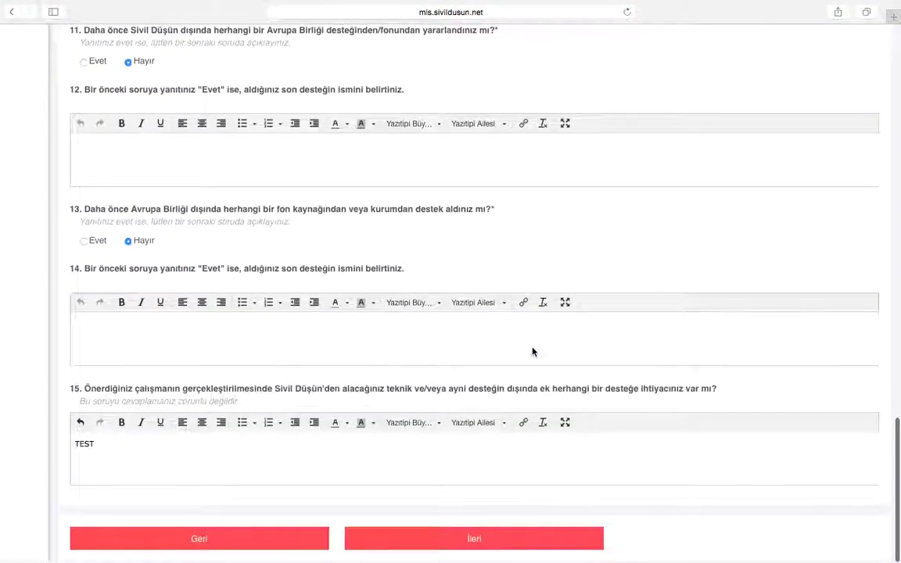
left_click(464, 542)
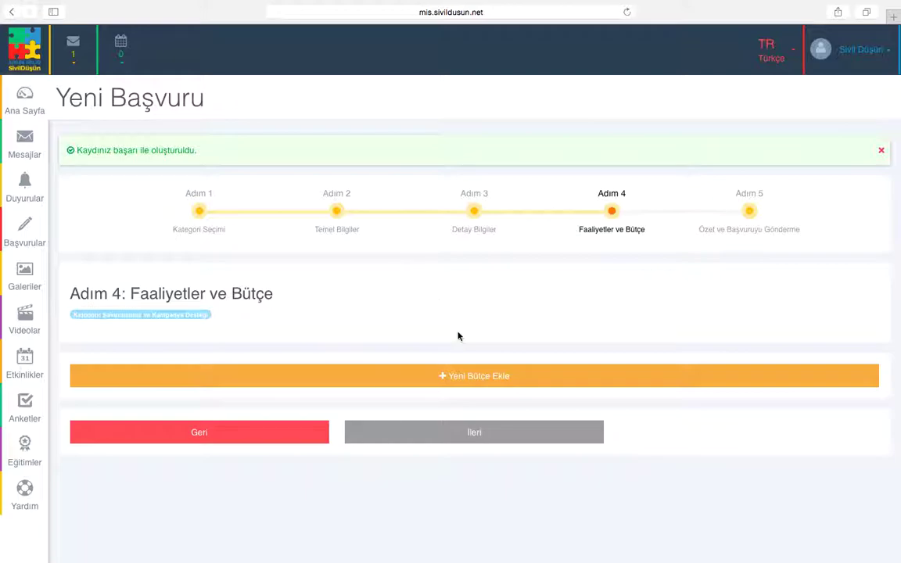
Step: Add a new budget item and set its Bütçe Kategorisi to Ulaşım (Kişi sayısı x birim fiyat olarak belirtiniz.)
left_click(476, 387)
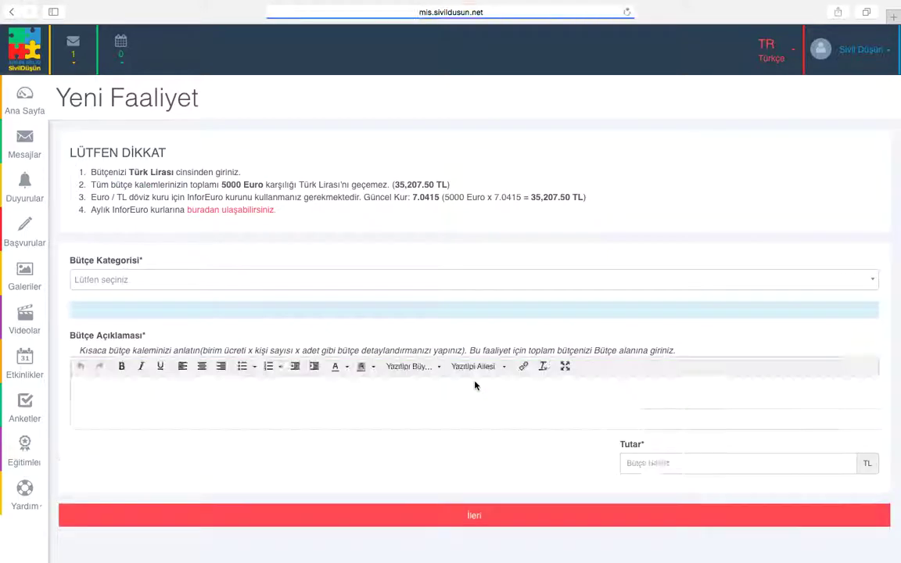
scroll(338, 262, "down", 2)
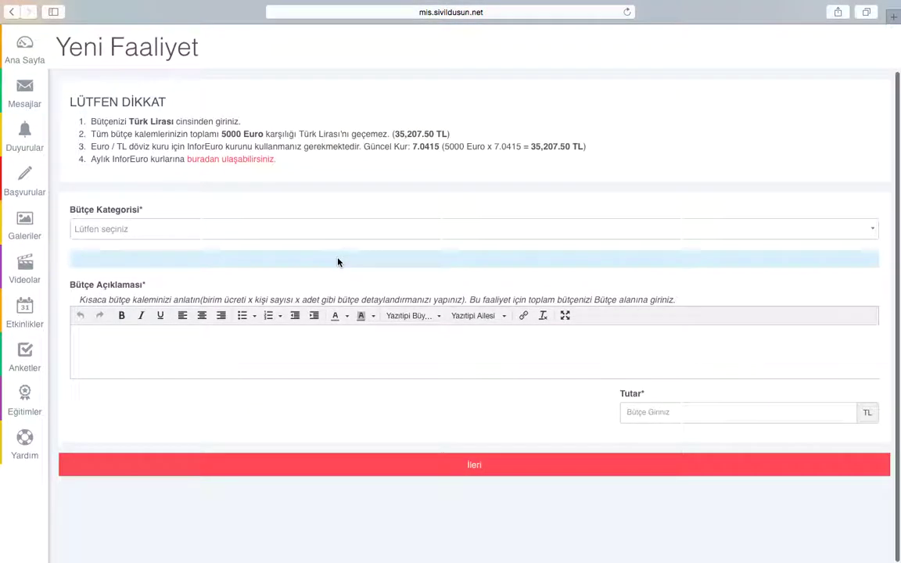
left_click(180, 228)
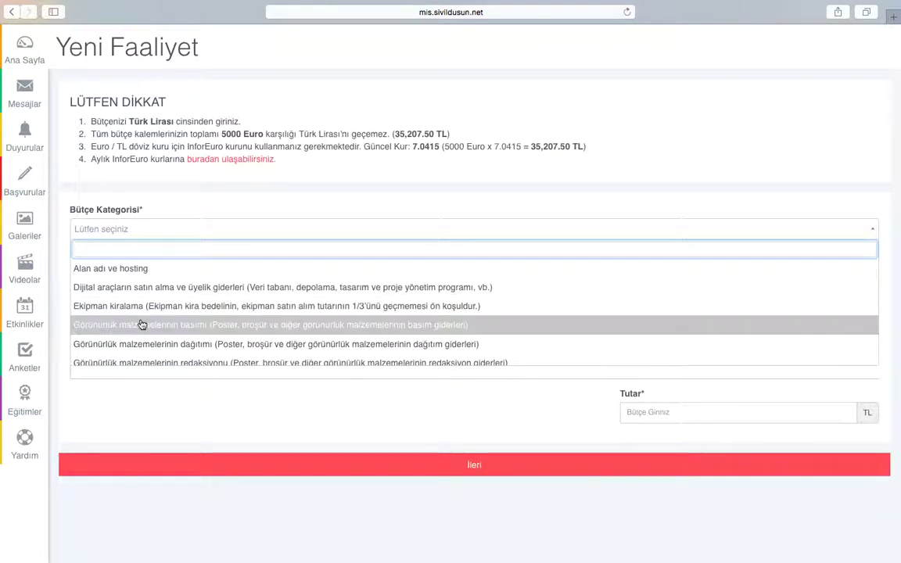
scroll(178, 316, "down", 2)
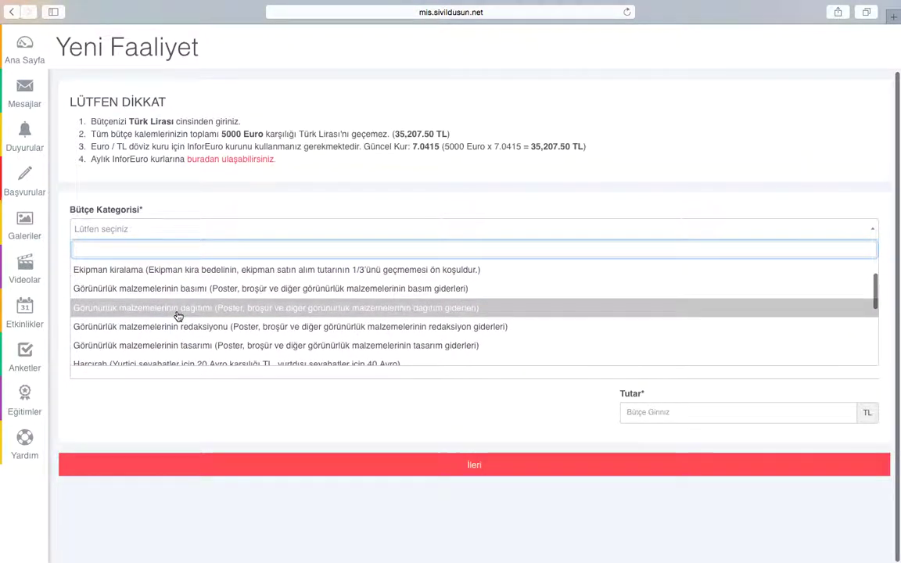
scroll(179, 316, "down", 4)
scroll(178, 316, "down", 3)
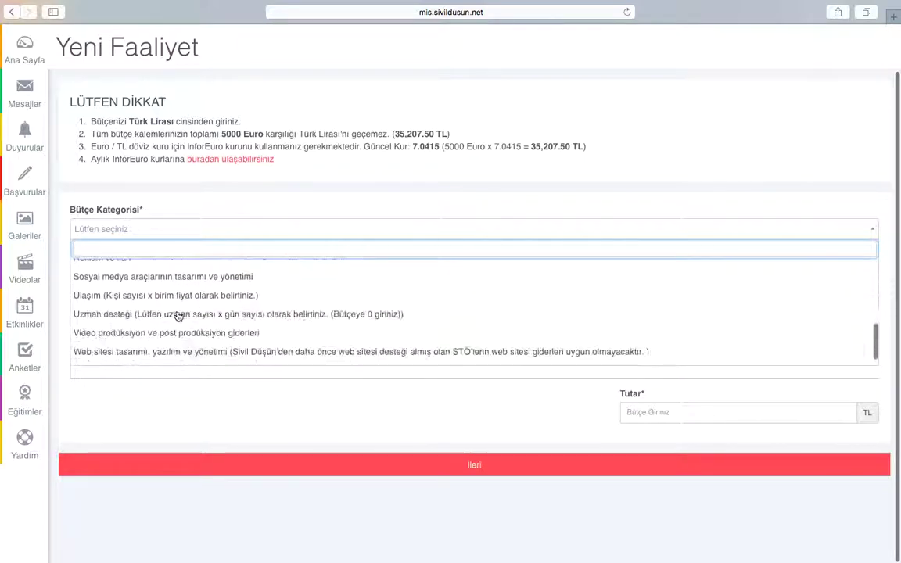
scroll(167, 314, "up", 3)
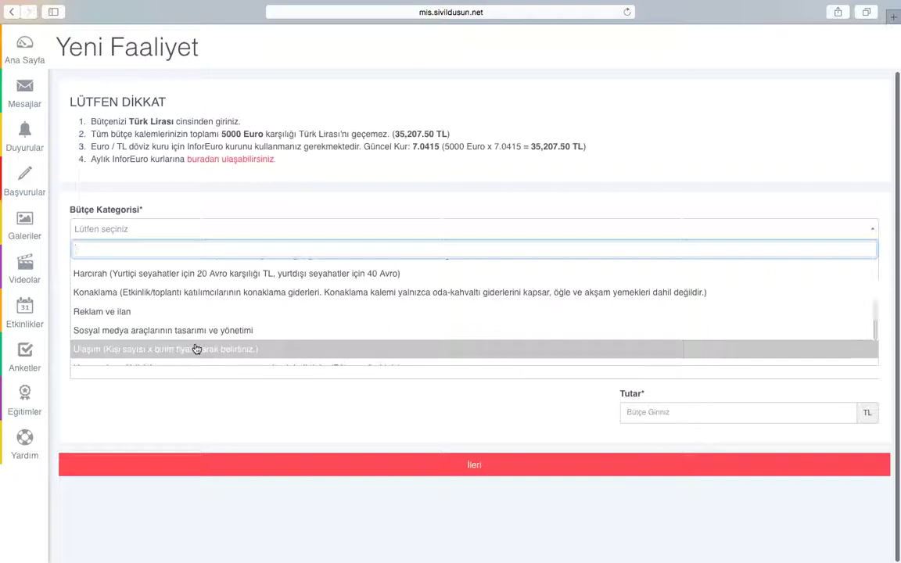
left_click(197, 349)
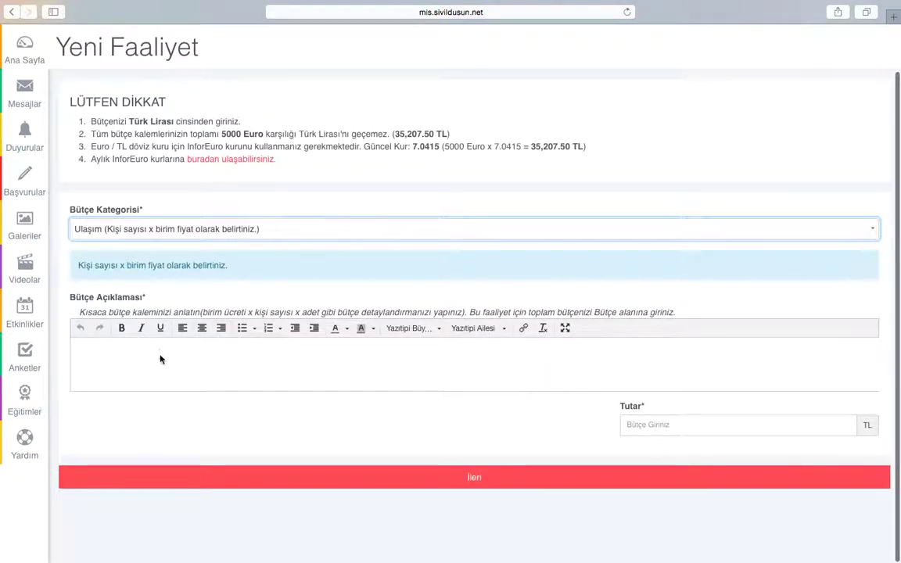
Step: Enter the Bütçe Açıklaması as "Adana-Ankara 2 kişi X 200 TL X 1 seyahat=400 TL", following the note on detailing the budget item
left_click(166, 368)
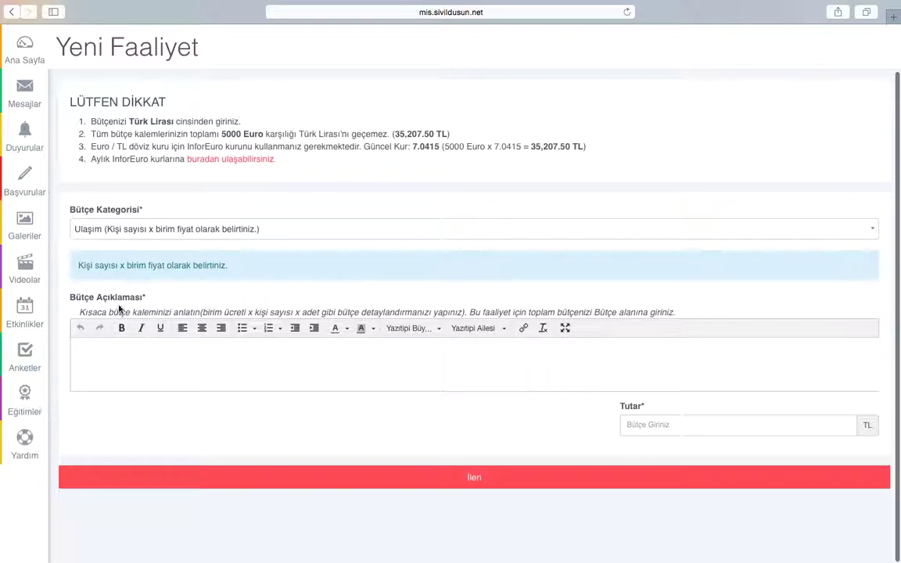
left_click_drag(83, 310, 467, 312)
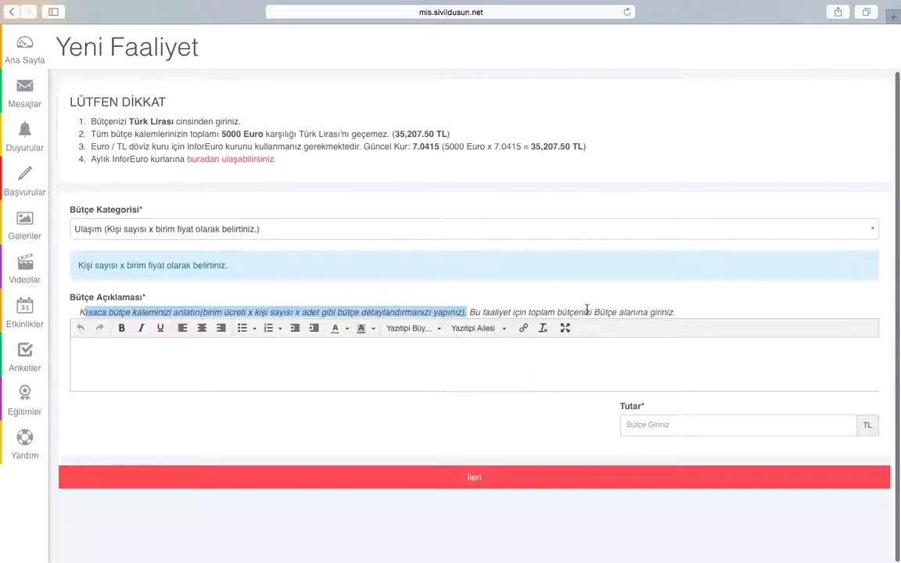
left_click(512, 380)
left_click(130, 311)
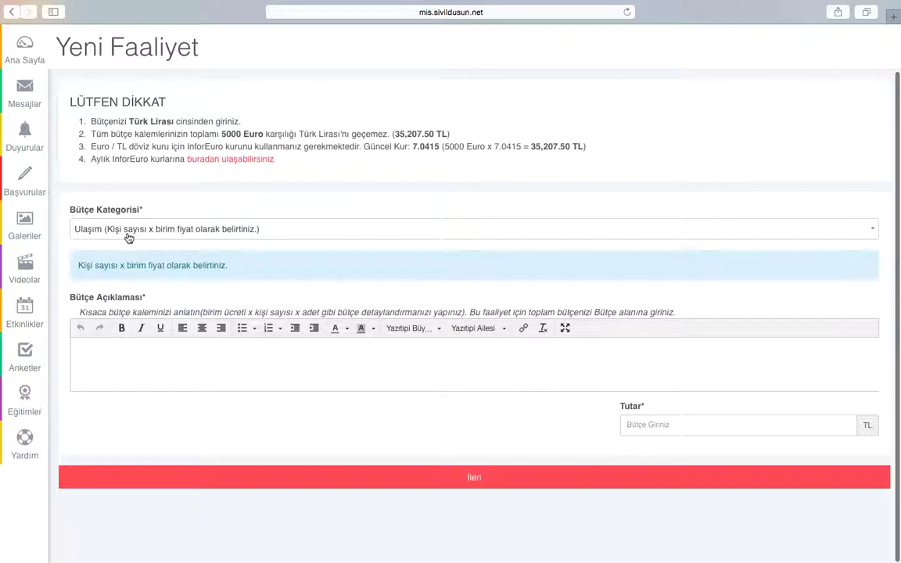
left_click(134, 362)
type("Adana-Ankara 2 kişi 200 TL")
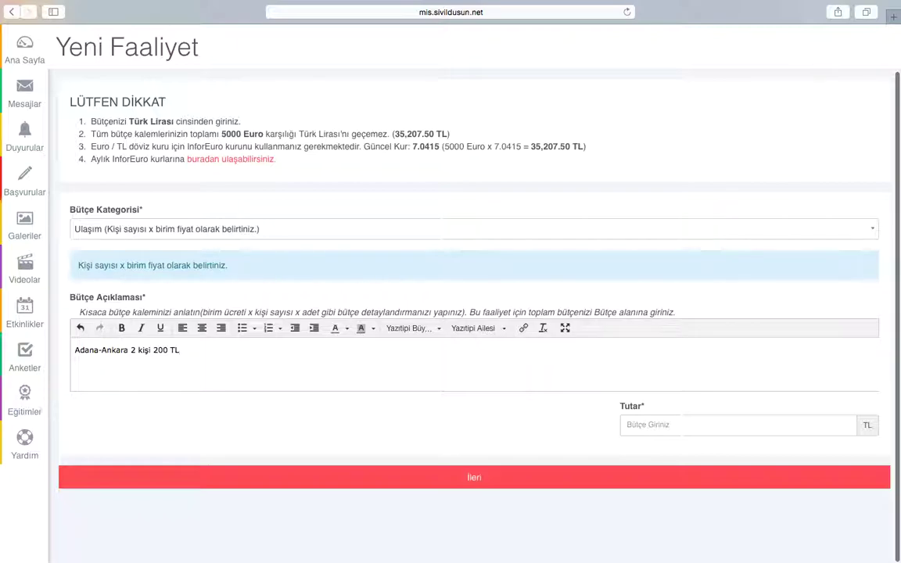
type("X 1 seyahat")
type("=400")
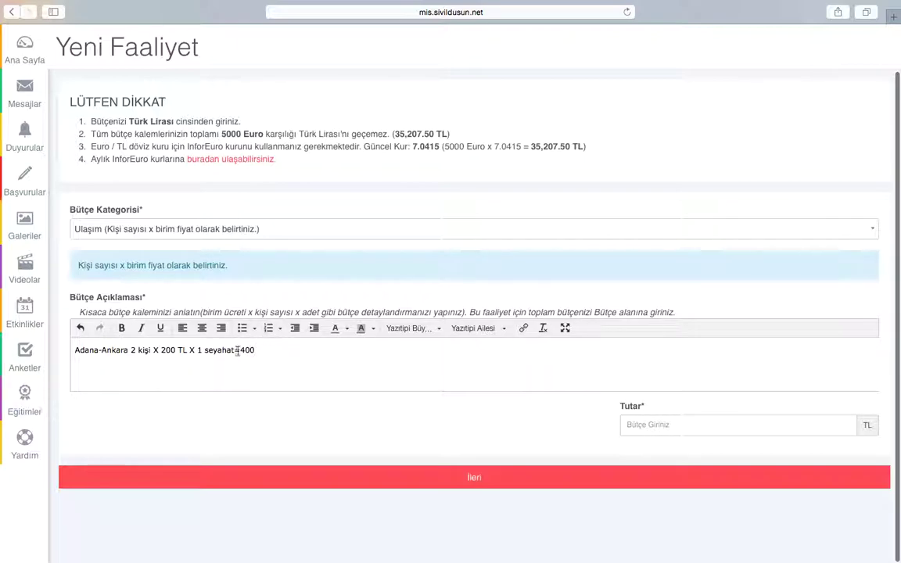
type(" TL")
Step: Set the Tutar of the transport budget item to 400 TL
left_click(690, 427)
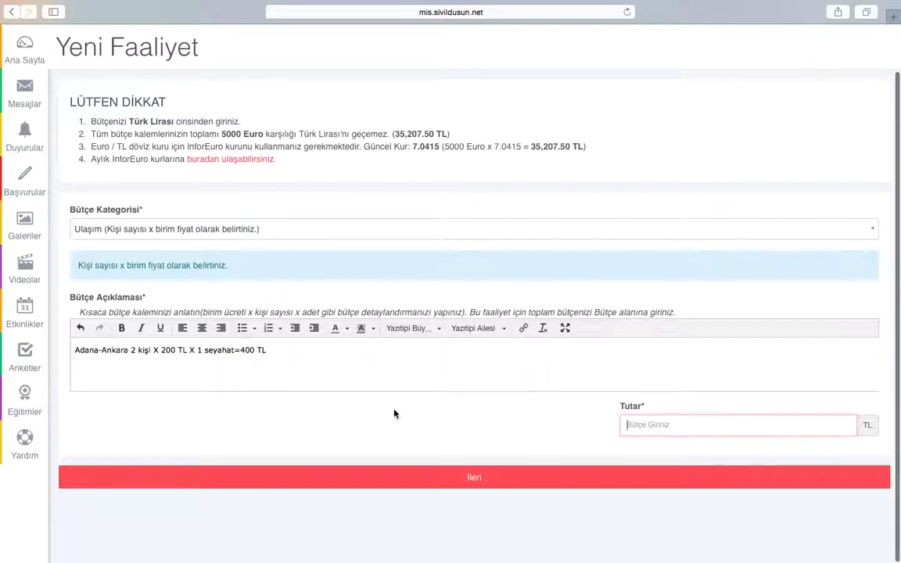
type("400")
left_click(472, 433)
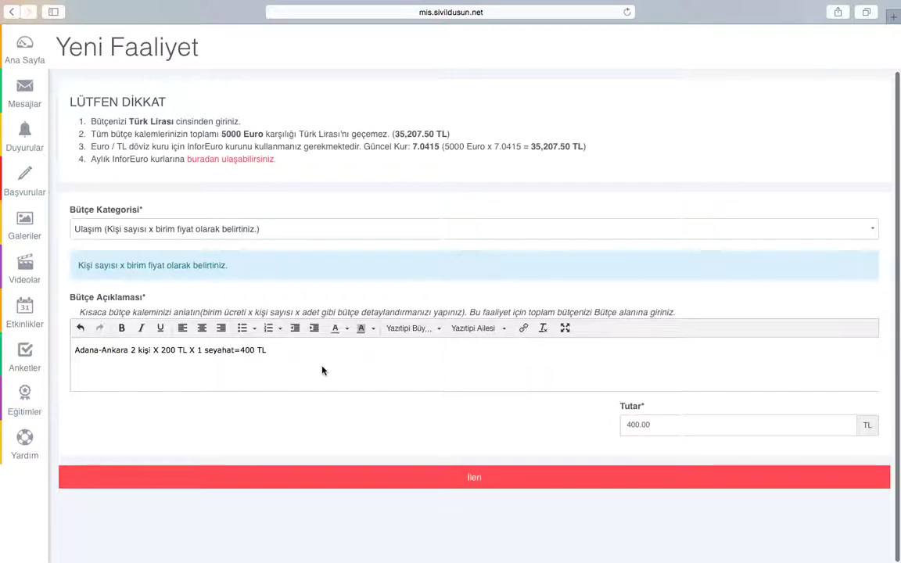
Step: Review the LÜTFEN DİKKAT budget rules, including the overall limit in Turkish Lira, and compare the total in the description with the Tutar
scroll(322, 370, "up", 2)
scroll(183, 161, "up", 1)
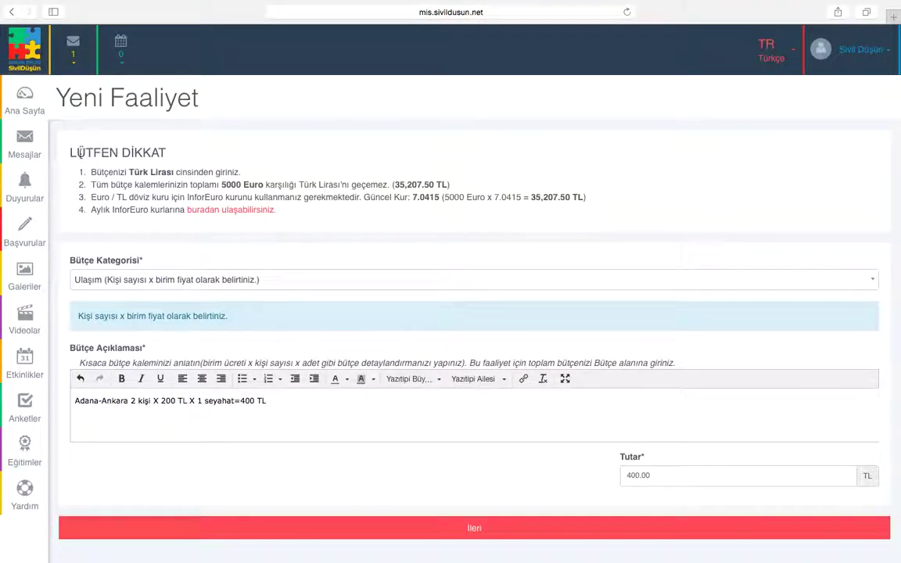
left_click_drag(70, 152, 349, 215)
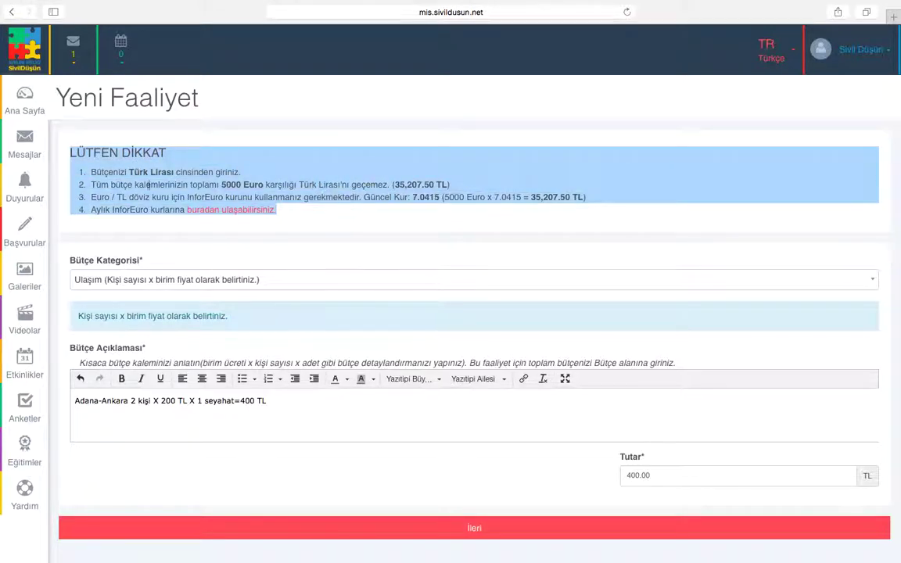
left_click(132, 181)
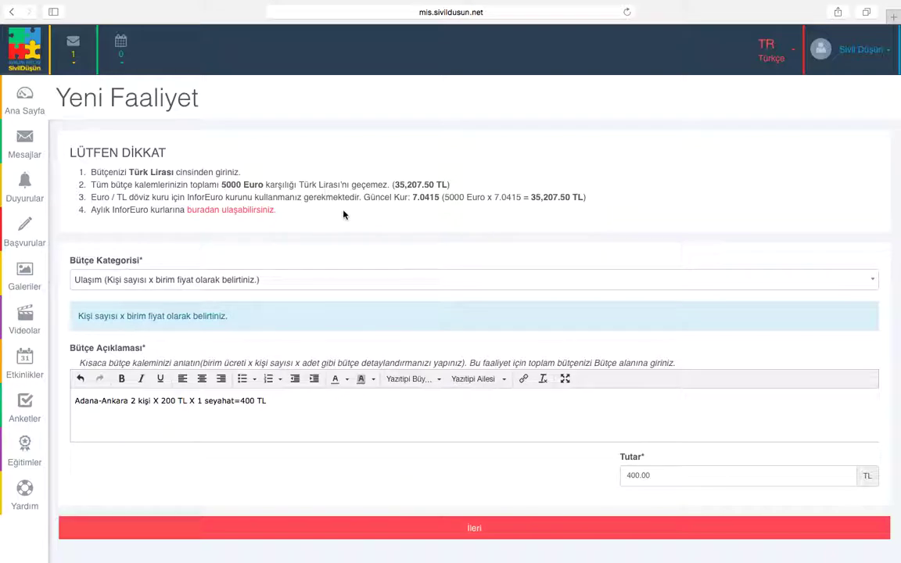
left_click_drag(392, 185, 452, 185)
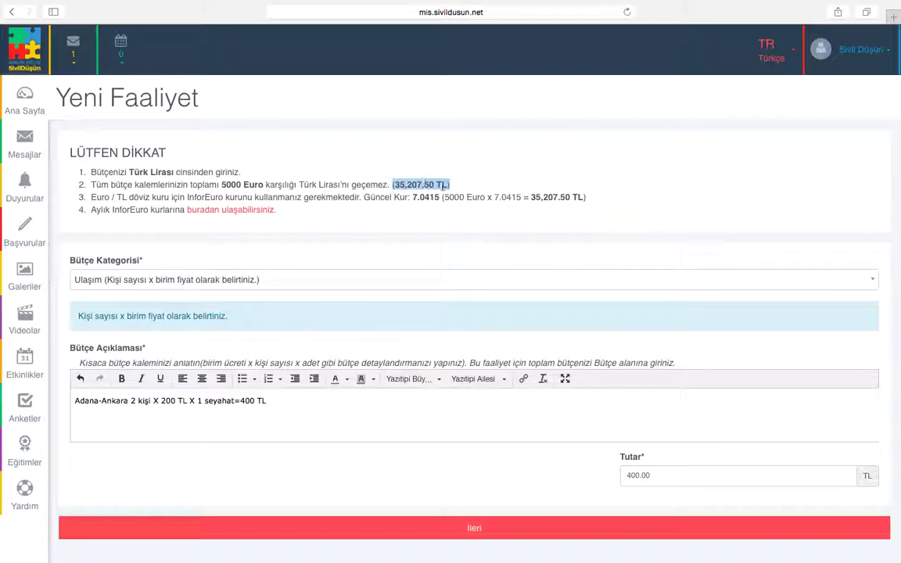
left_click(393, 186)
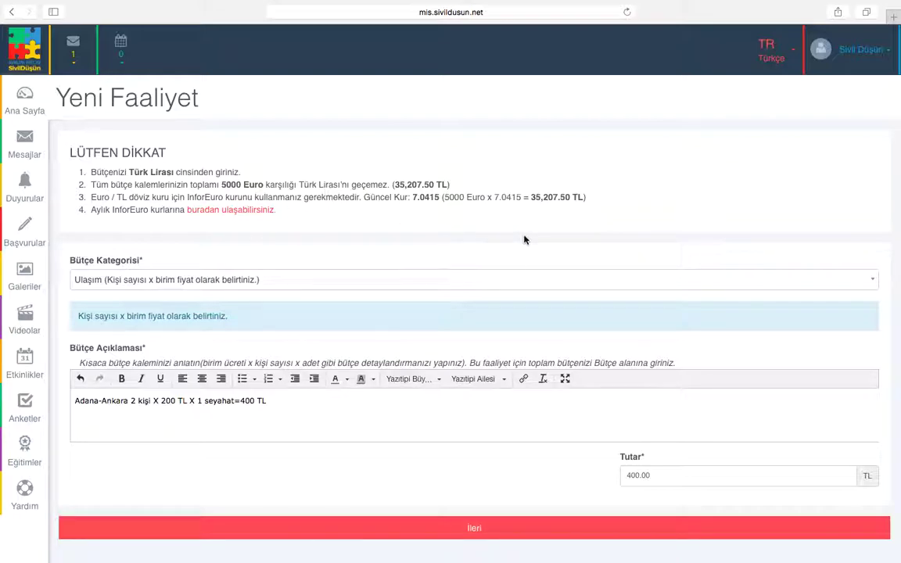
scroll(524, 240, "down", 2)
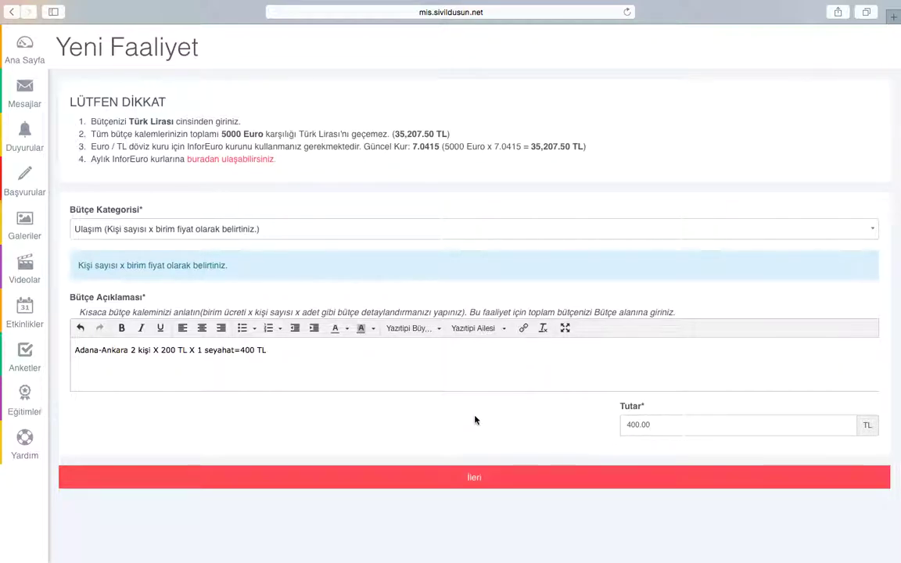
double_click(244, 350)
left_click(286, 350)
double_click(653, 424)
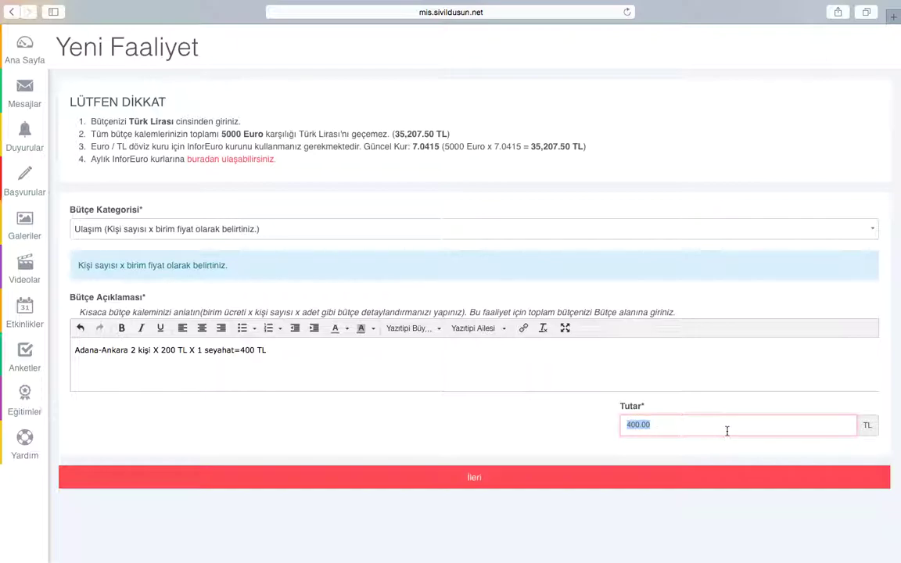
Step: Re-enter the Tutar of the transport budget item as 400 TL and save the item to the Faaliyetler list
key("BackSpace")
type("4")
type("00")
key("BackSpace")
key("BackSpace")
key("BackSpace")
key("BackSpace")
key("BackSpace")
type("4.000")
key("BackSpace")
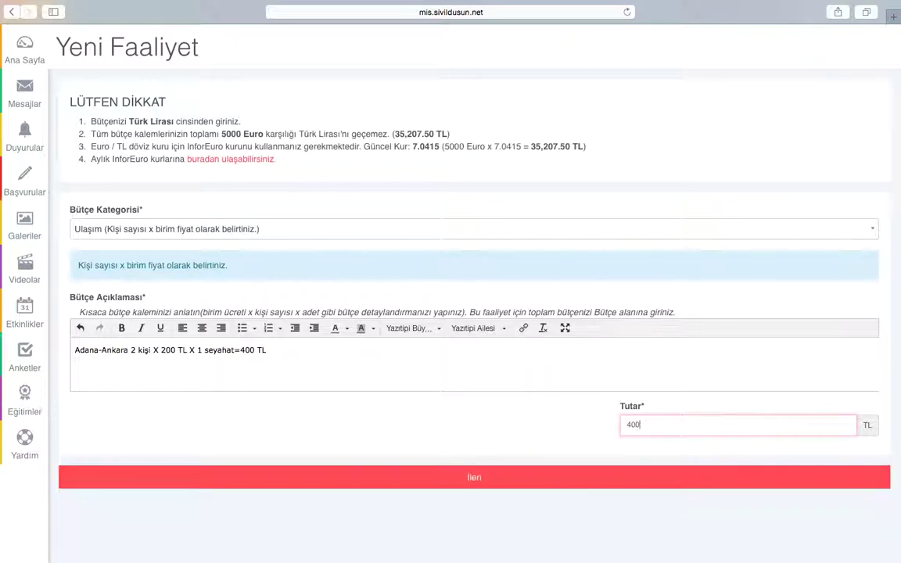
left_click(471, 479)
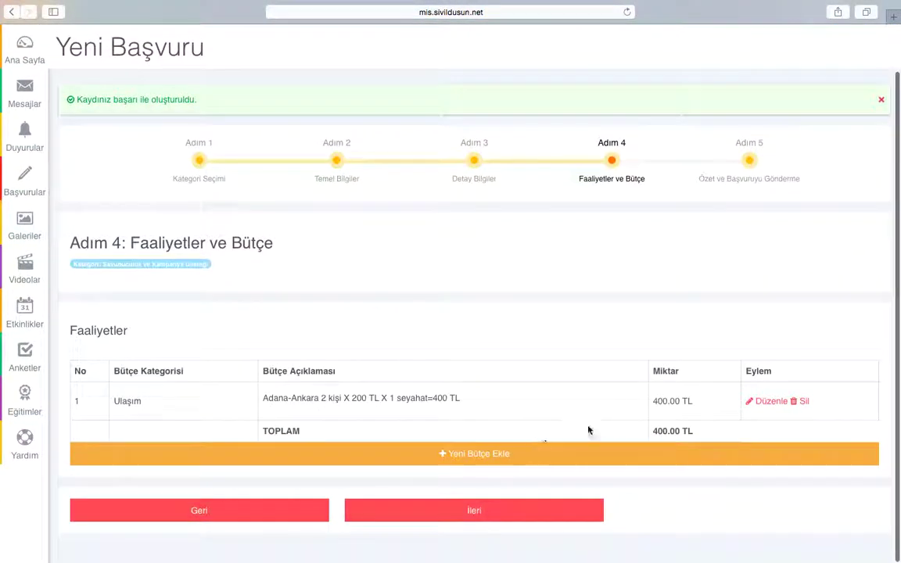
Step: Add another budget item and set its Bütçe Kategorisi to Alan adı ve hosting
left_click(478, 455)
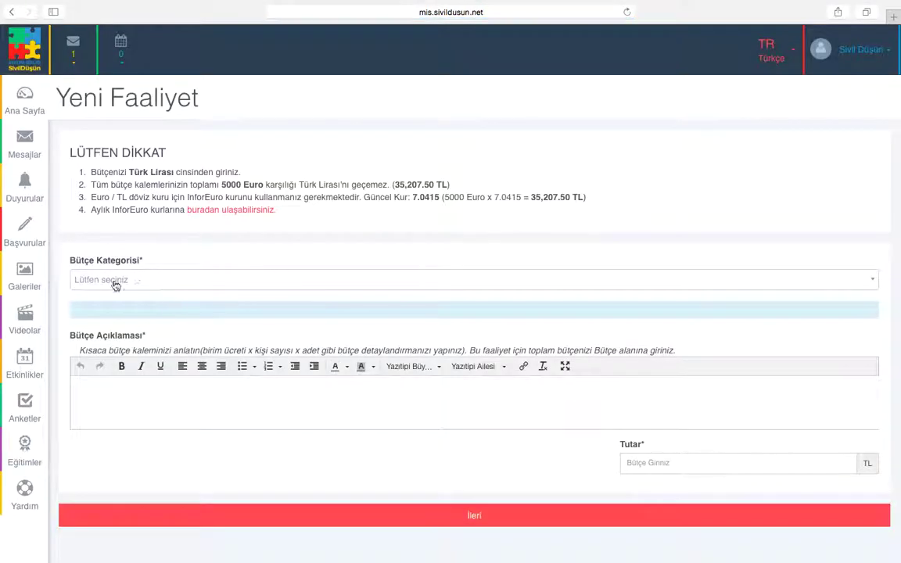
left_click(107, 288)
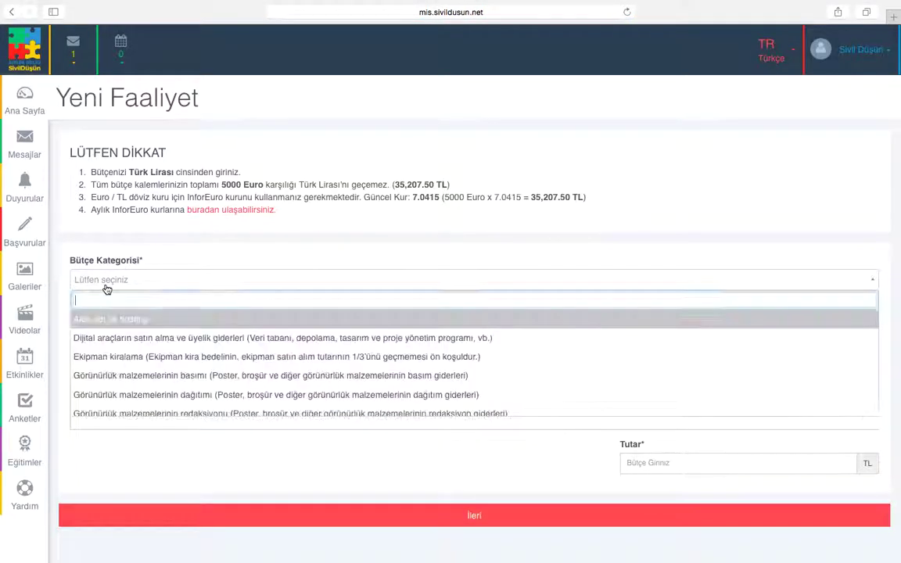
left_click(147, 325)
Step: Enter the hosting item's Bütçe Açıklaması as "Web sitesi için 1 yıllık hosting= 100 TL"
left_click(131, 420)
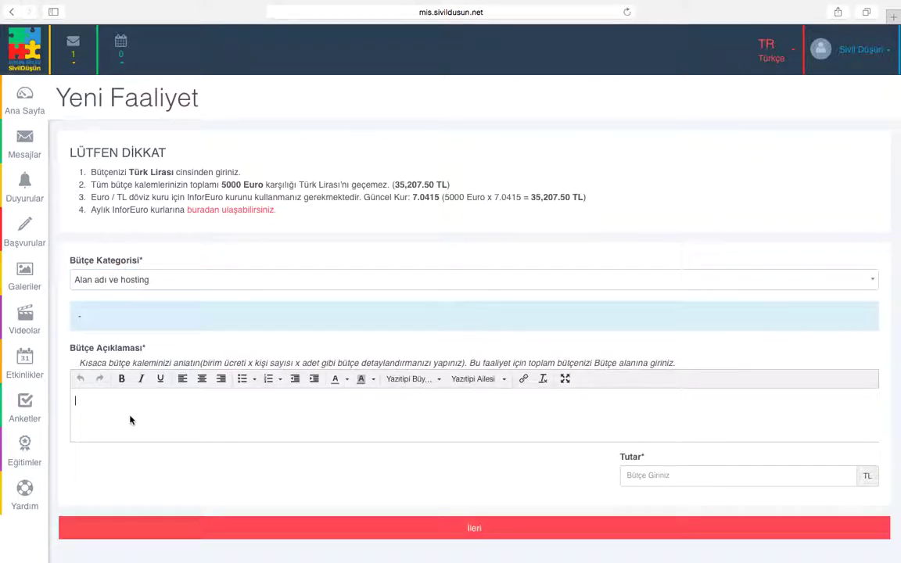
type("Web sitesi için 1 yıllık")
type("hosting= 100 TL")
Step: Set the Tutar of the hosting budget item to 100 TL and save the item
left_click(696, 477)
type("100 TL")
left_click(461, 528)
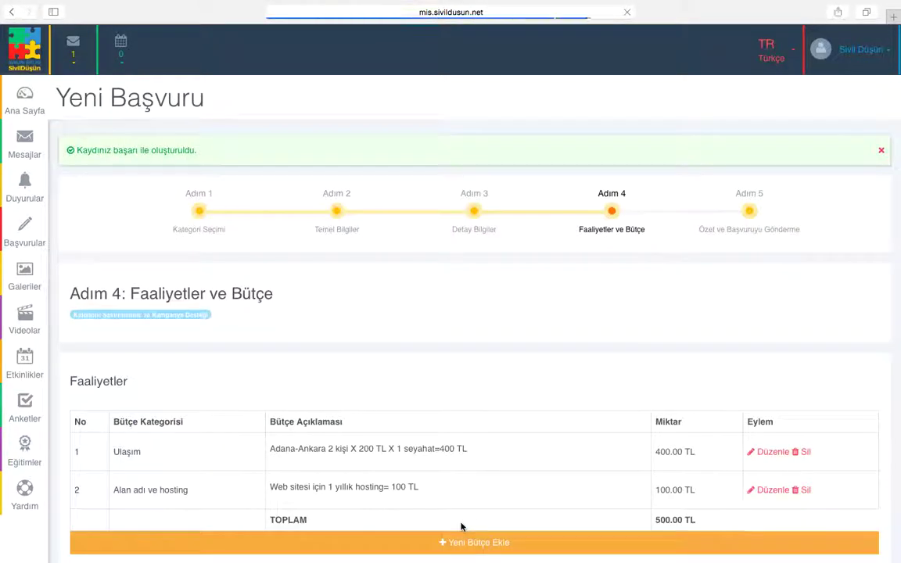
Step: Finish the budget step and continue to Adım 5: Özet ve Başvuruyu Gönderme
scroll(499, 390, "down", 3)
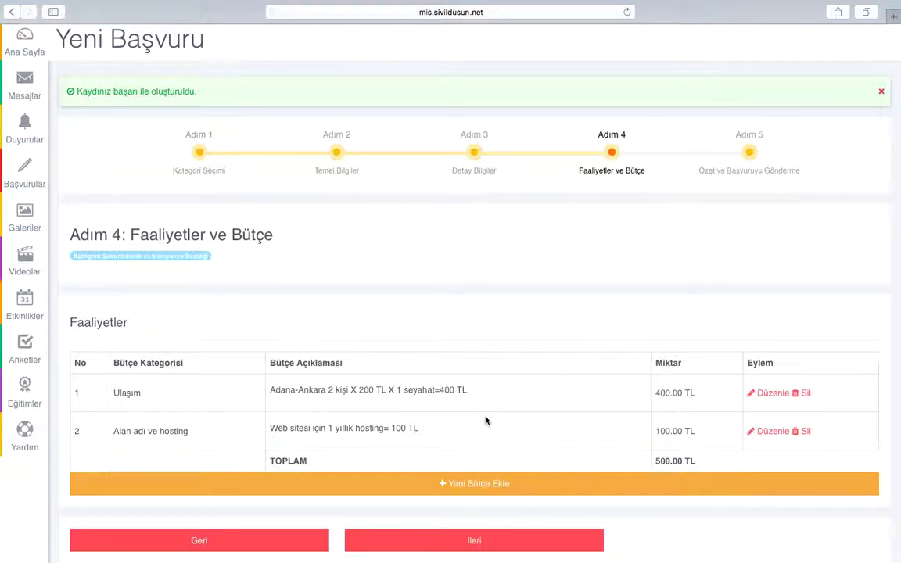
left_click(433, 542)
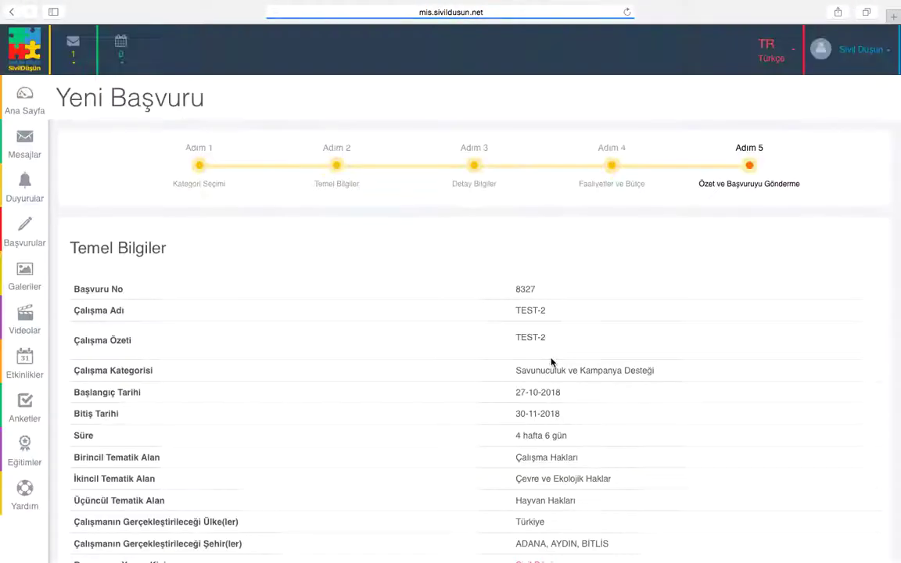
Step: Review the application summary, checking the Temel Bilgiler, the Cevaplar answers and the Faaliyetler budget table
scroll(304, 374, "down", 3)
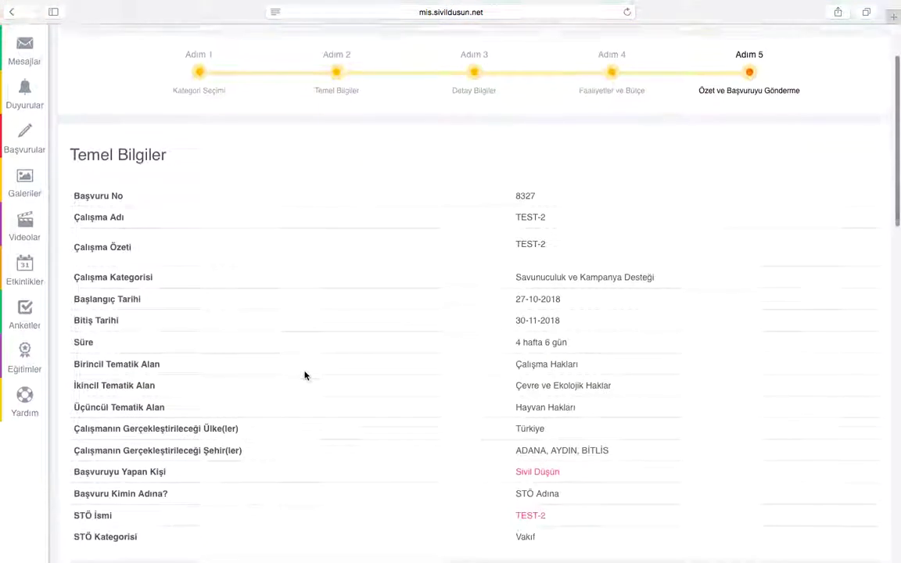
scroll(316, 412, "down", 3)
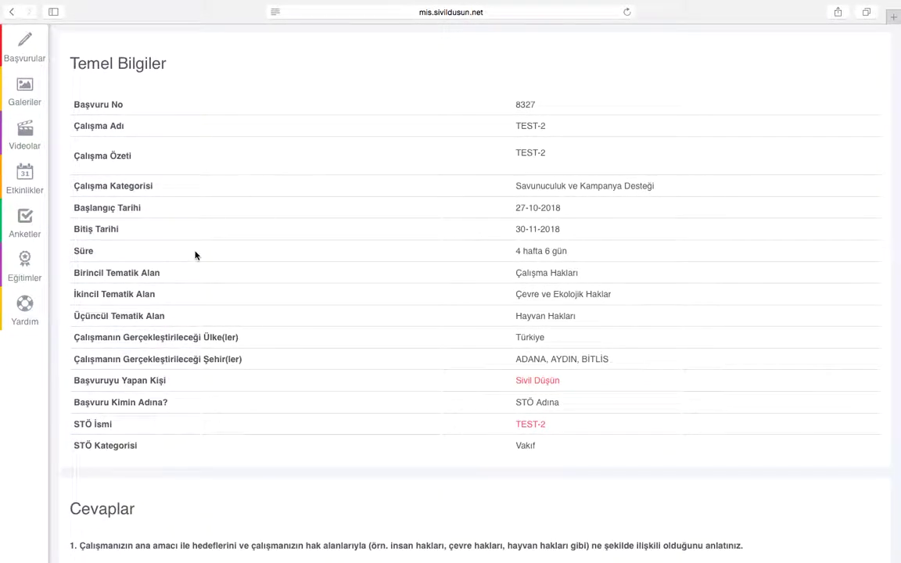
scroll(196, 255, "up", 5)
scroll(196, 255, "down", 5)
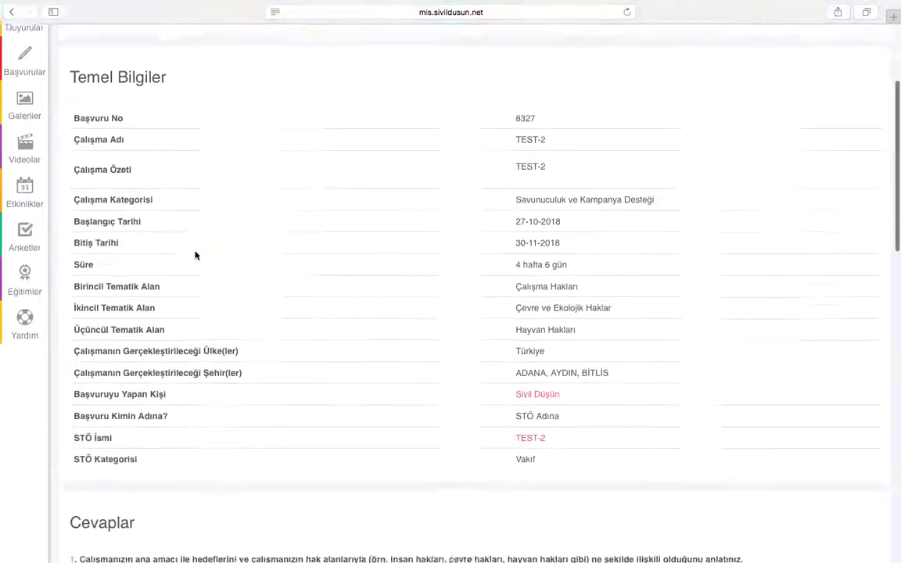
scroll(268, 395, "down", 3)
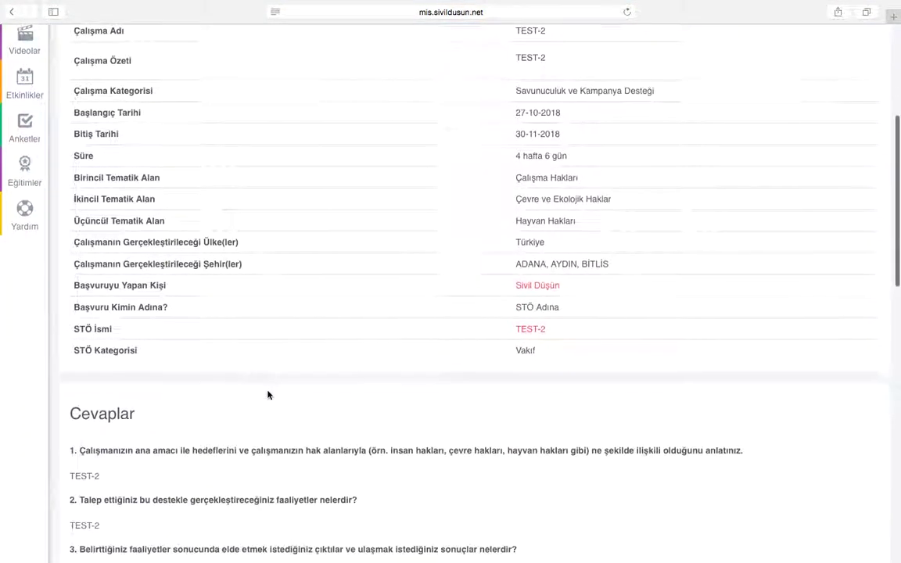
scroll(267, 395, "down", 2)
scroll(268, 395, "up", 3)
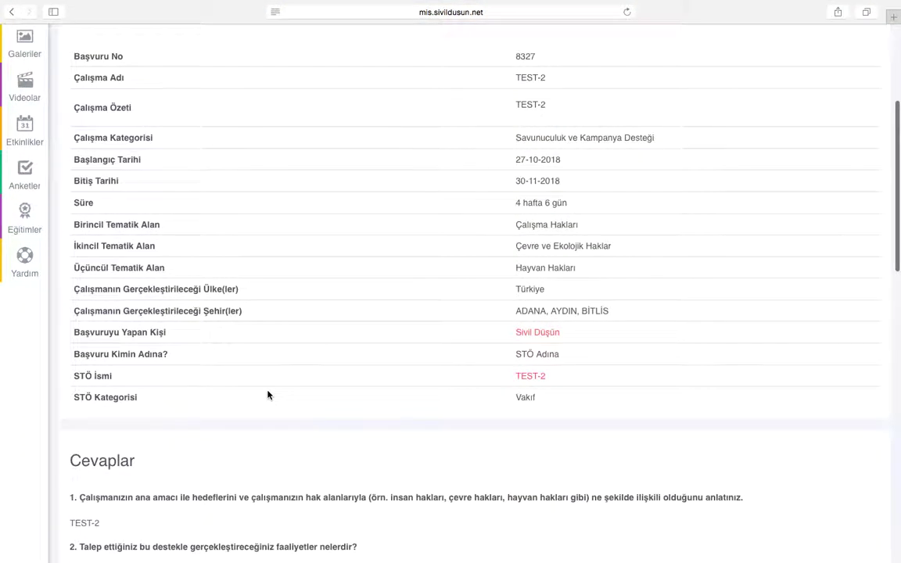
scroll(268, 395, "down", 4)
scroll(267, 395, "down", 15)
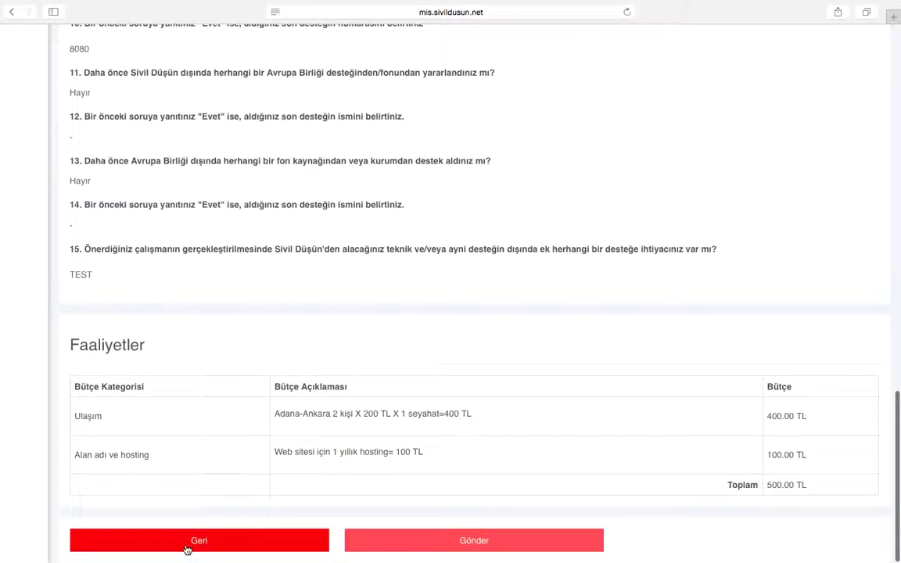
scroll(345, 232, "up", 3)
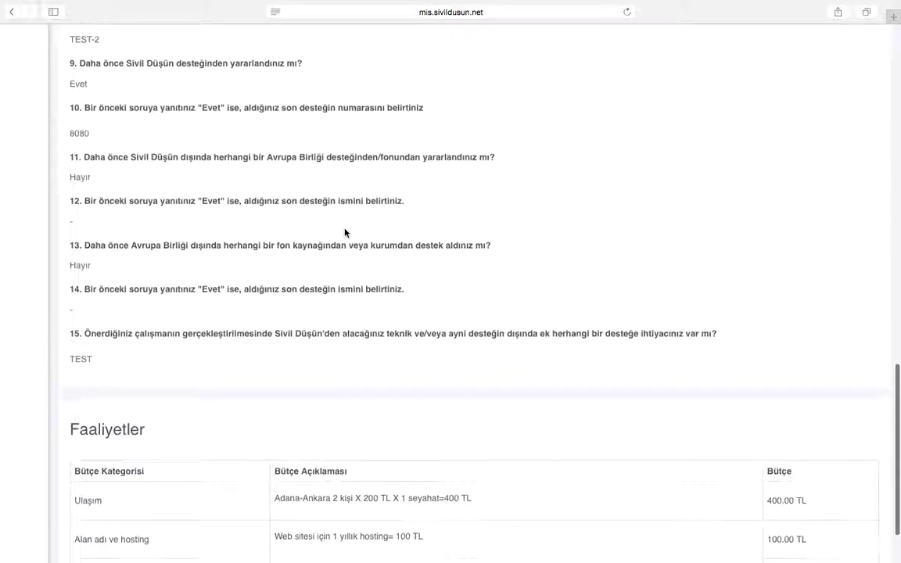
scroll(339, 284, "down", 3)
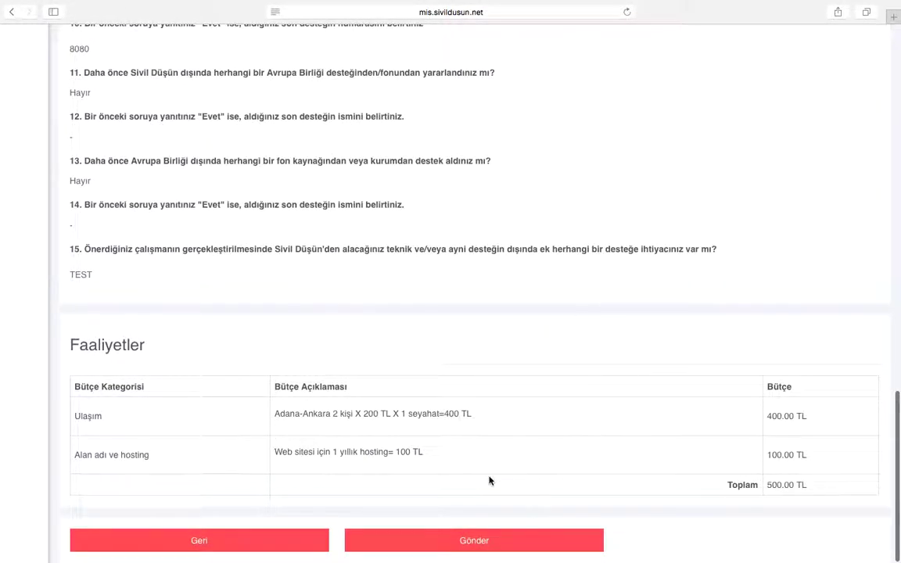
Step: Read the Emin misiniz? submission checklist, go back with Gözden Geçir, and recheck the Cevaplar and Faaliyetler sections
left_click(481, 550)
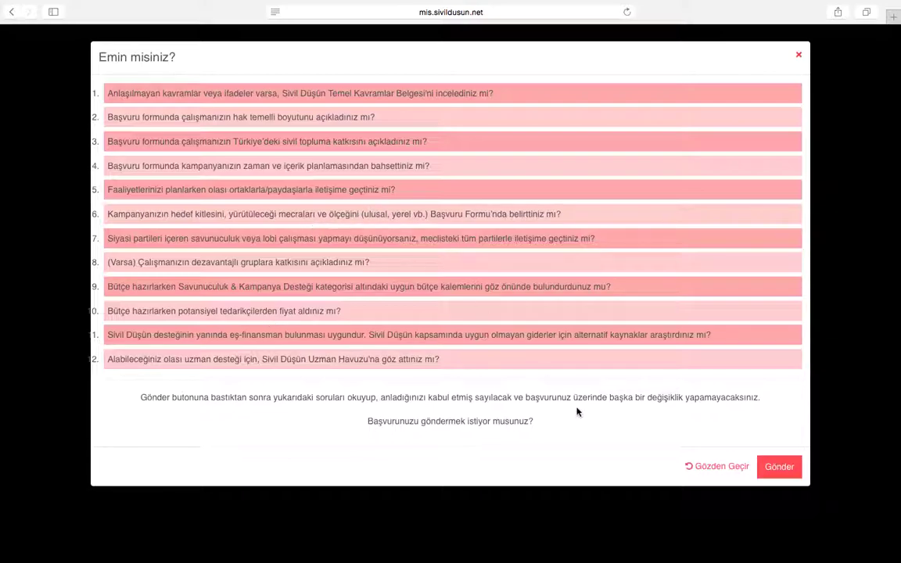
left_click(701, 470)
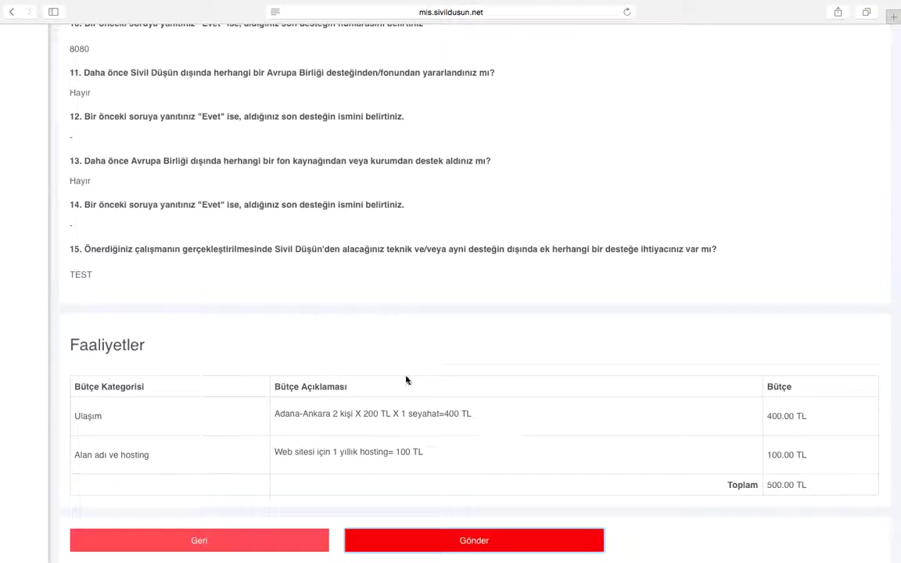
scroll(406, 379, "up", 2)
scroll(406, 379, "up", 3)
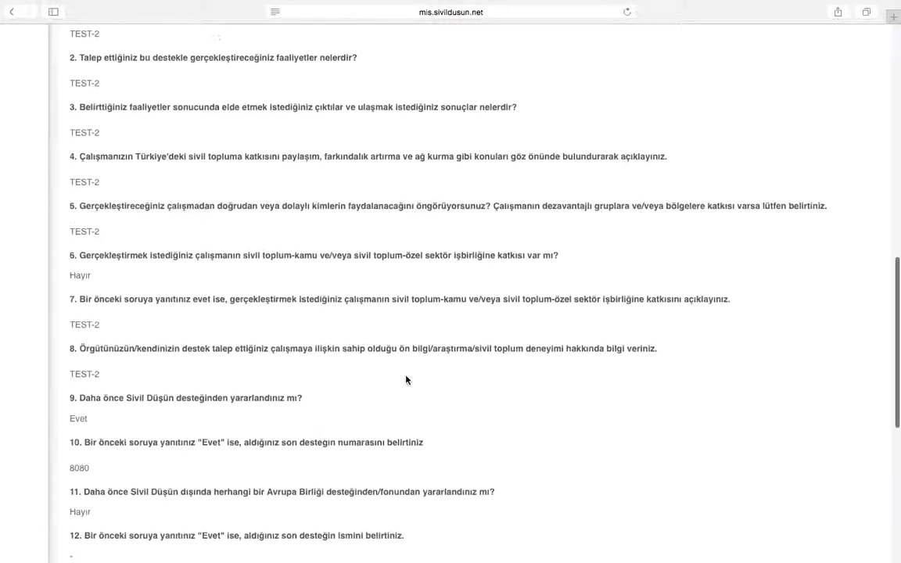
scroll(406, 379, "down", 5)
scroll(406, 381, "down", 2)
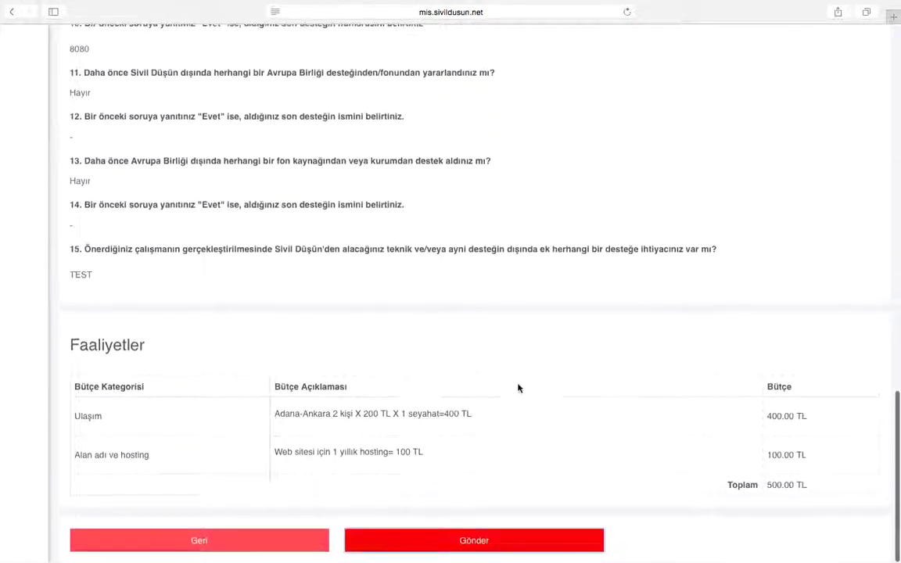
Step: Submit the completed application and confirm sending it in the Emin misiniz? checklist
left_click(461, 542)
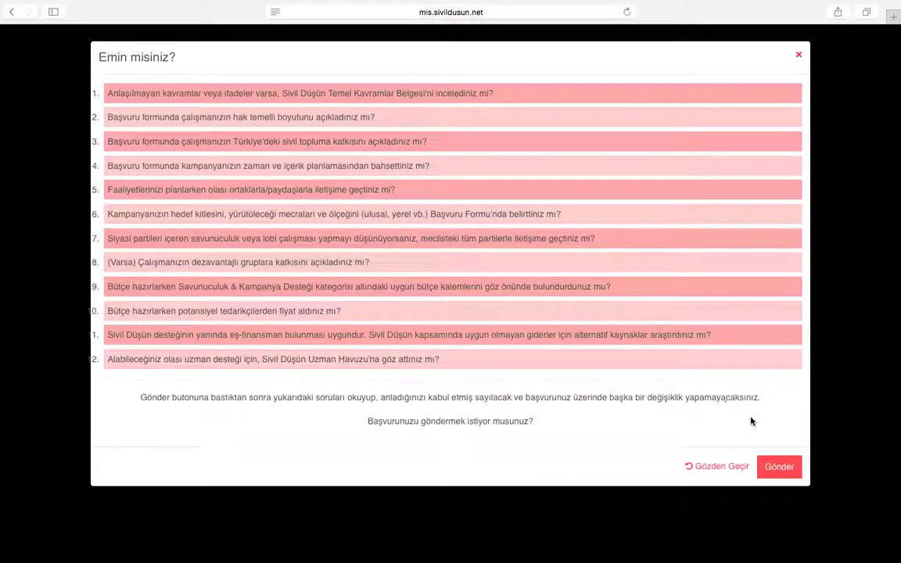
left_click(773, 475)
mouse_move(745, 3)
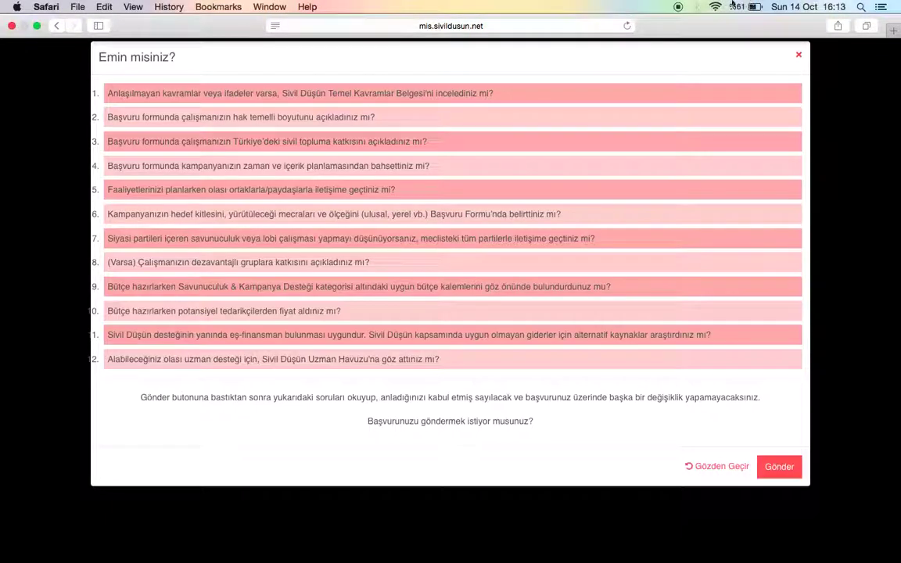